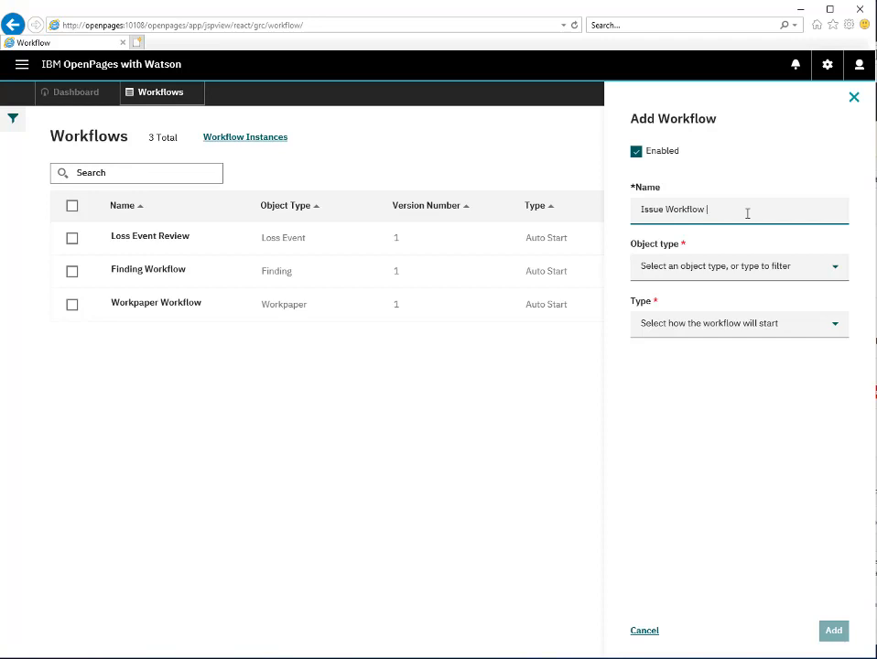
Step: Add the workflow Issue Workflow Test with object type Issue and start type Manual Start
click(705, 269)
text(issue)
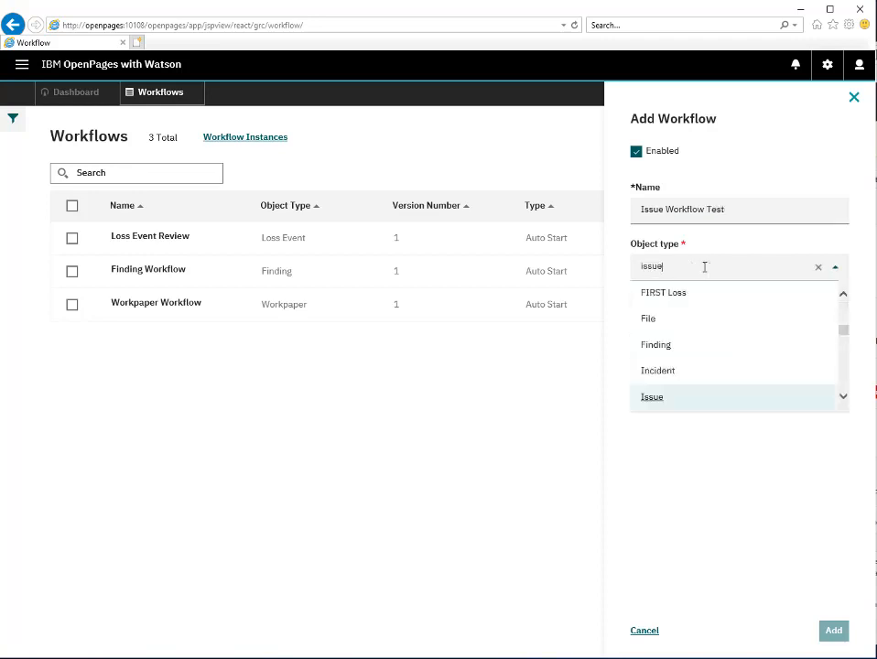
click(652, 398)
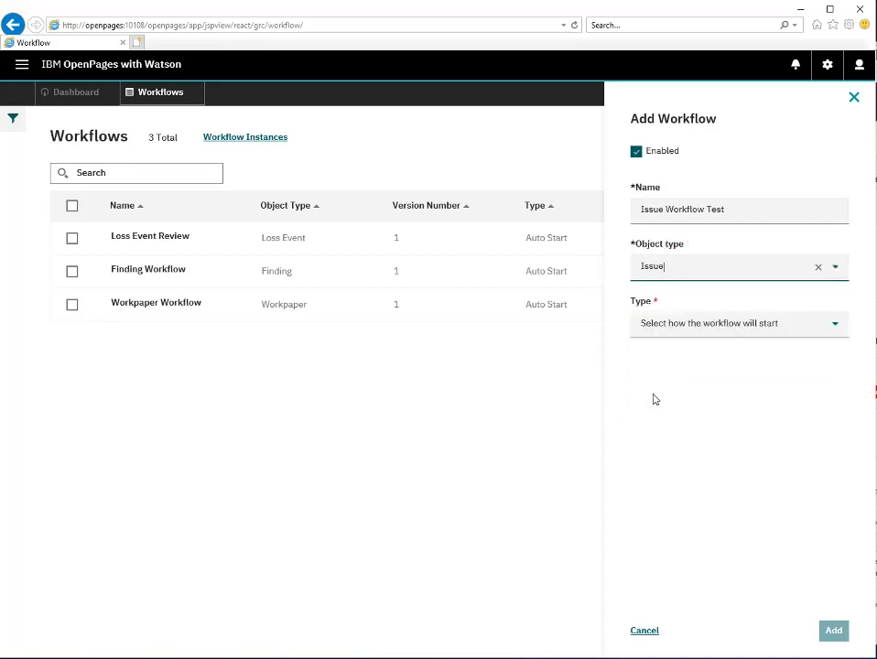
click(737, 325)
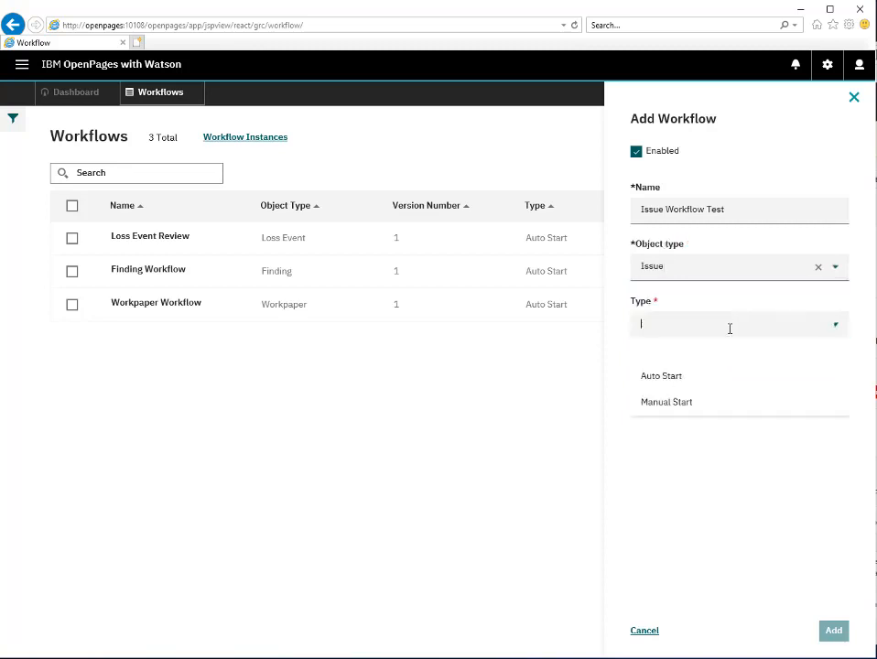
click(678, 405)
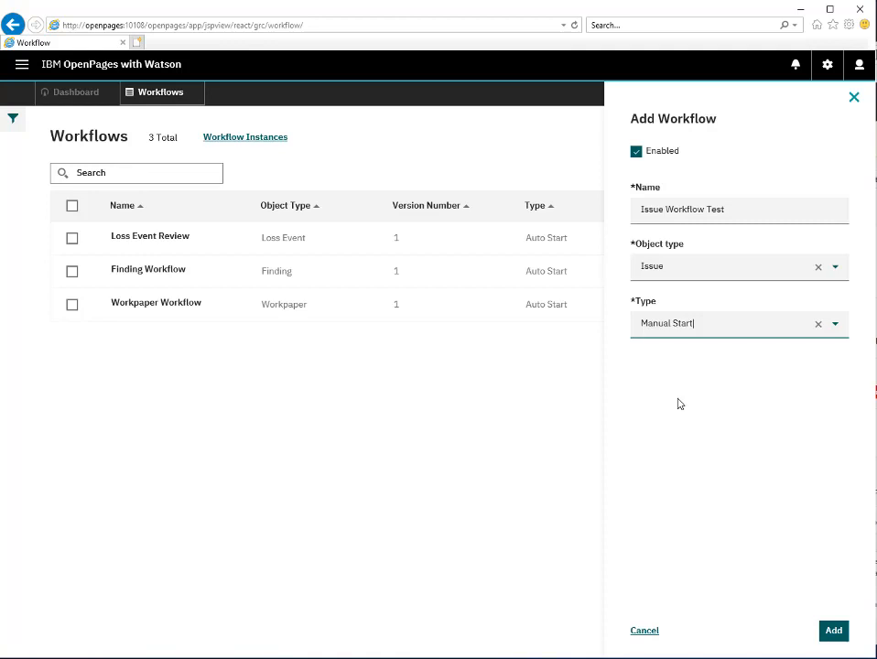
click(834, 631)
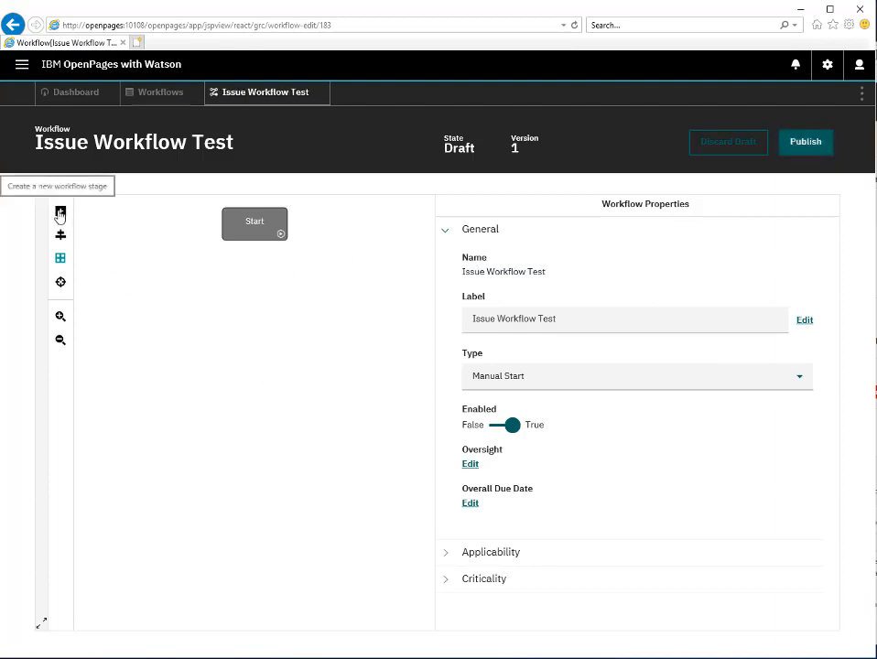
Step: Add a stage named Review Stage below the Start stage on the workflow canvas
drag(59, 213, 250, 327)
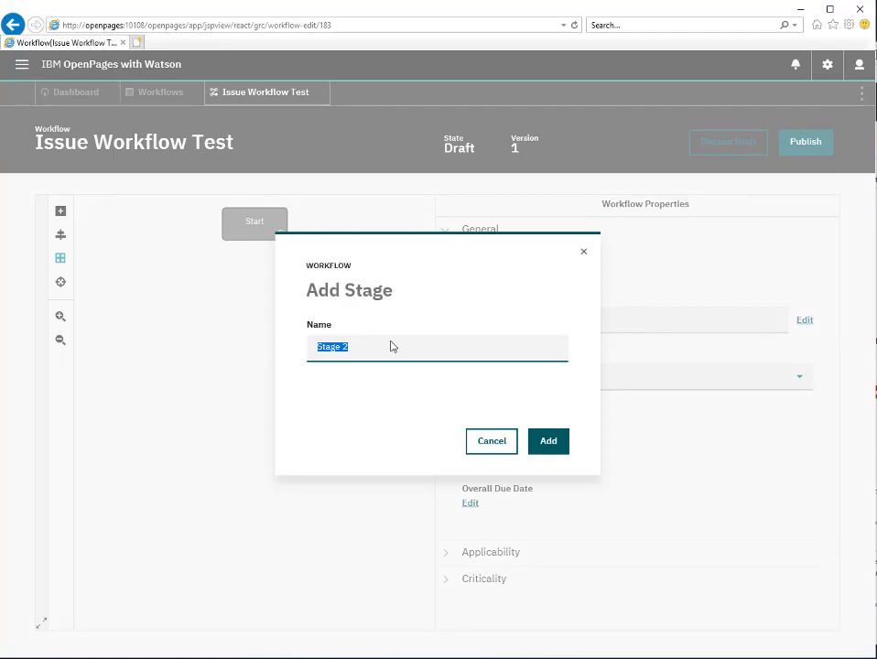
text(Review Stage)
click(548, 442)
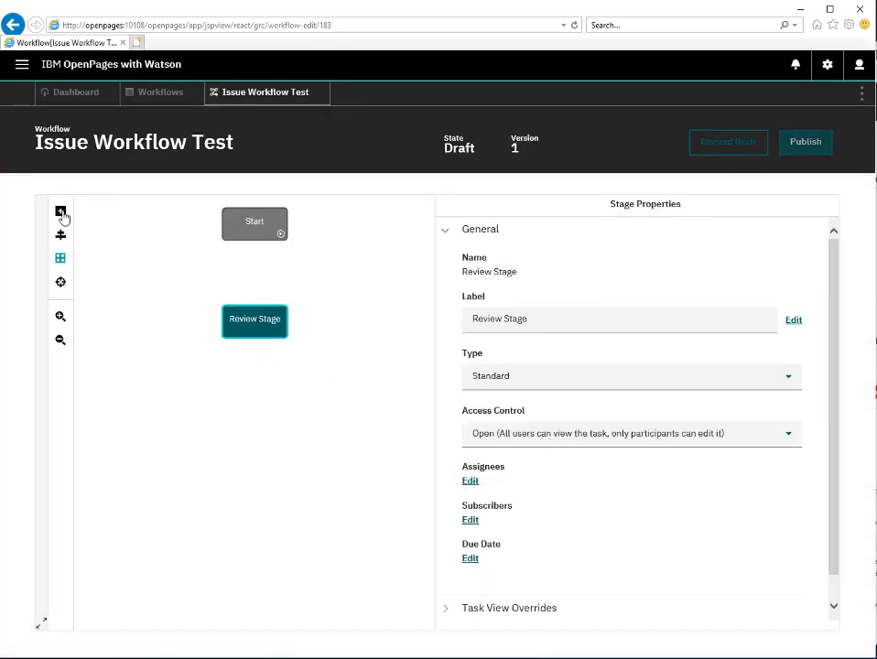
Step: Add a stage named End below Review Stage and set its type to End
drag(60, 211, 257, 420)
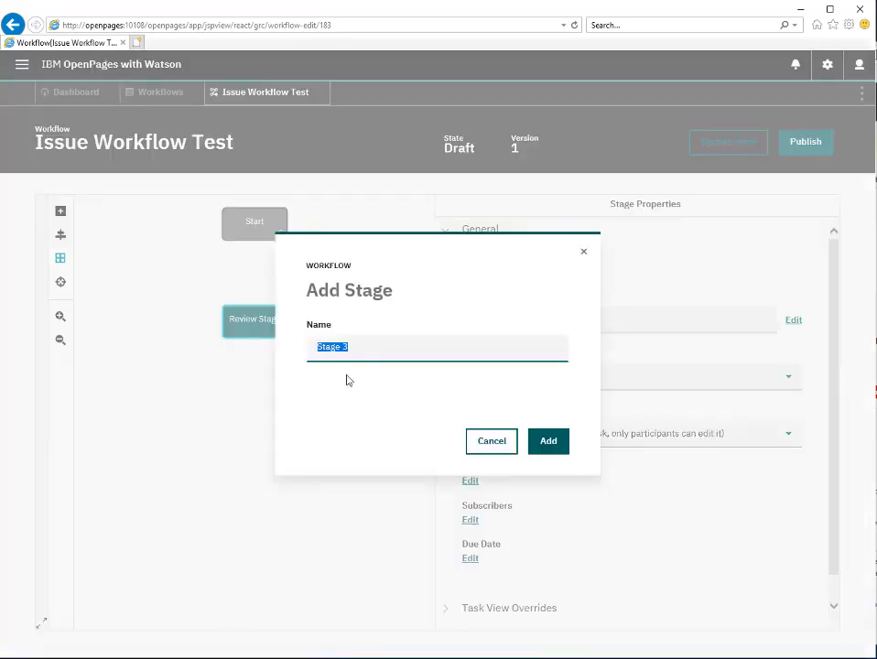
text(End)
click(549, 441)
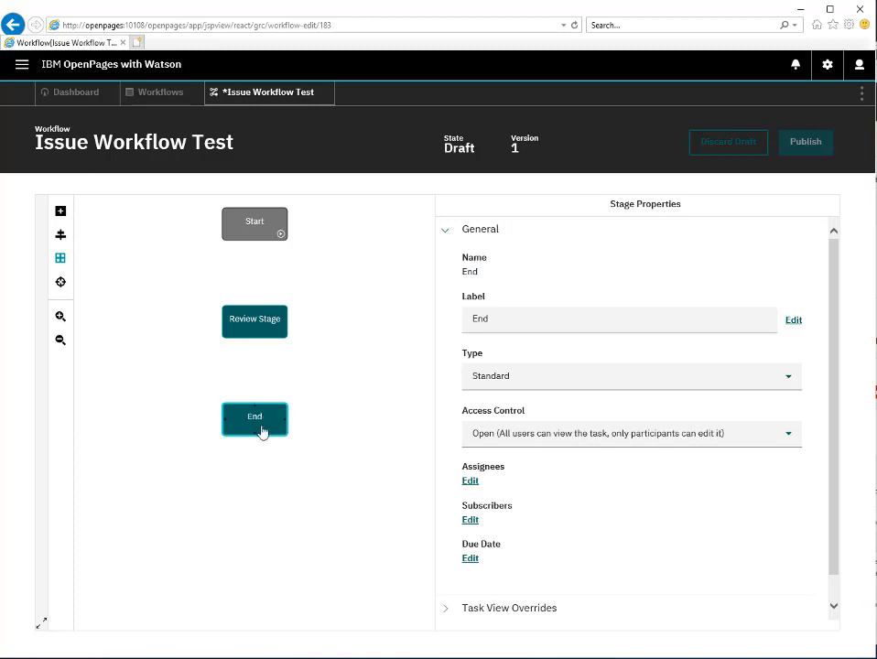
click(520, 376)
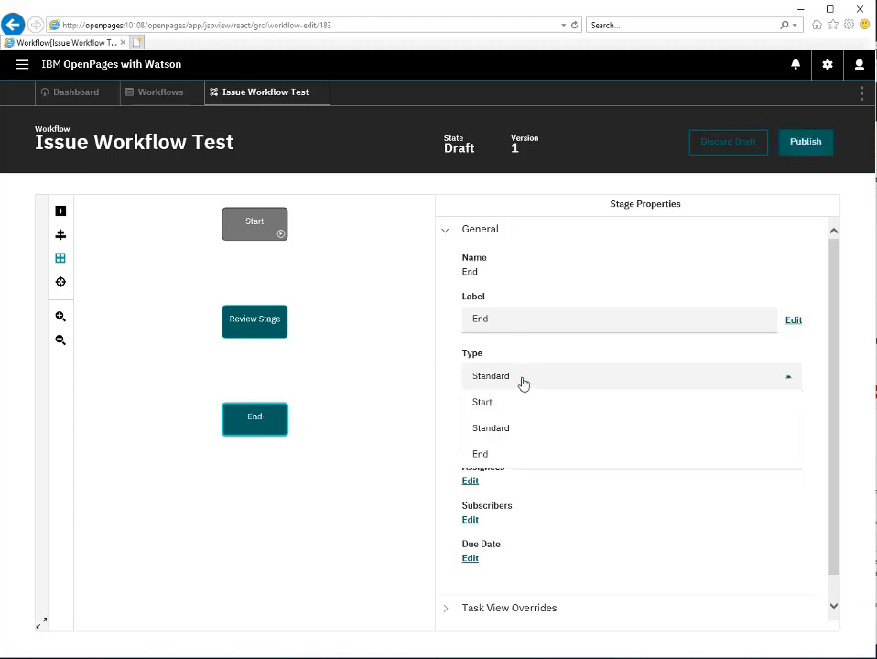
click(481, 455)
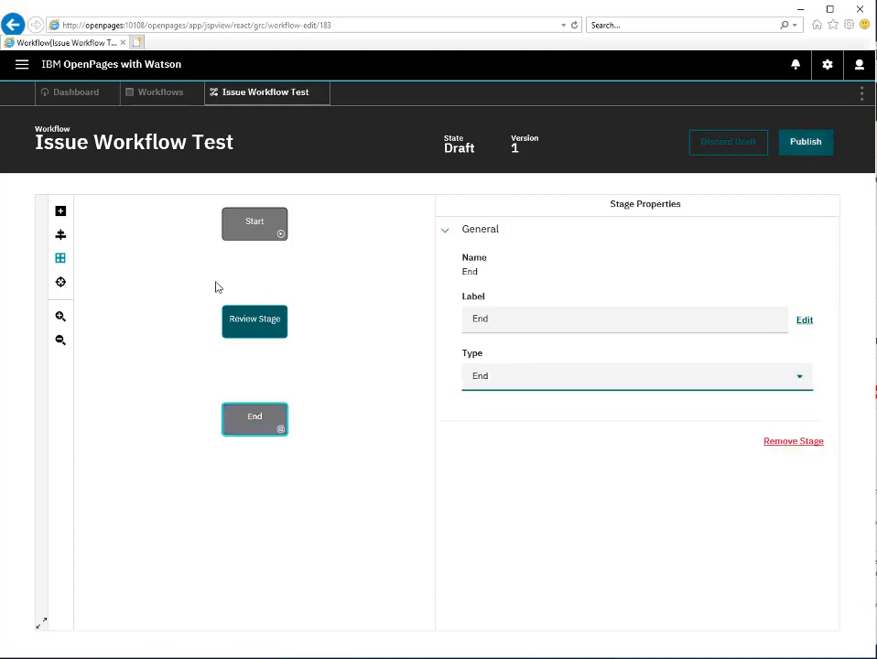
Step: Move the Start stage out of line with the other stages and center the diagram on the canvas
click(60, 236)
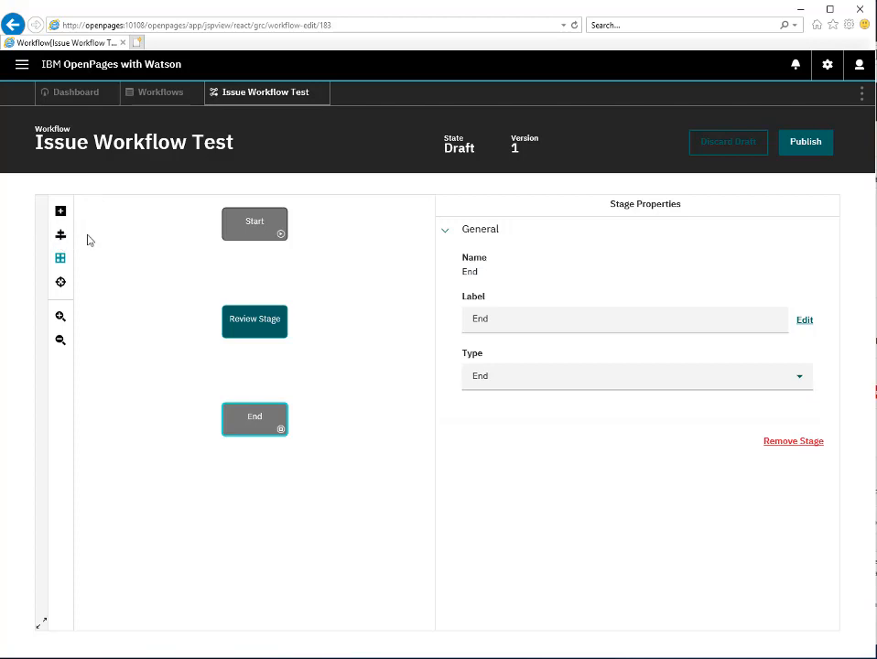
drag(229, 231, 172, 238)
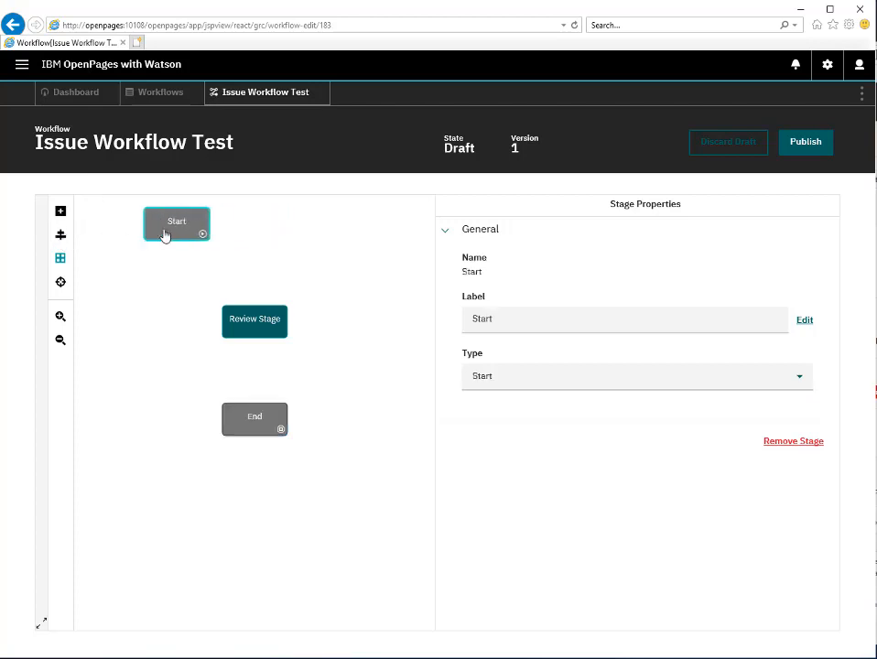
click(60, 236)
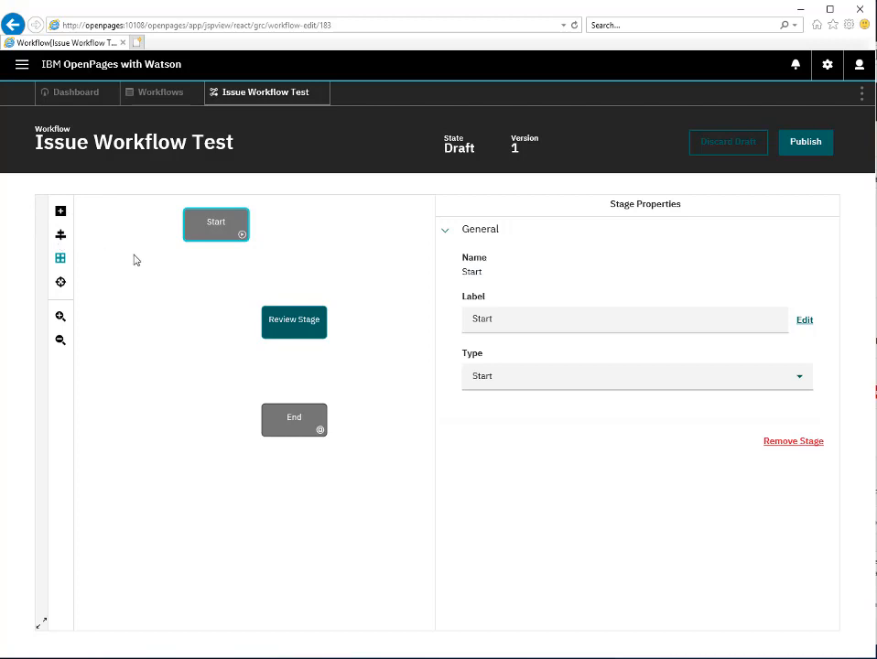
Step: Turn off grid snapping for the stages on the workflow canvas
click(60, 260)
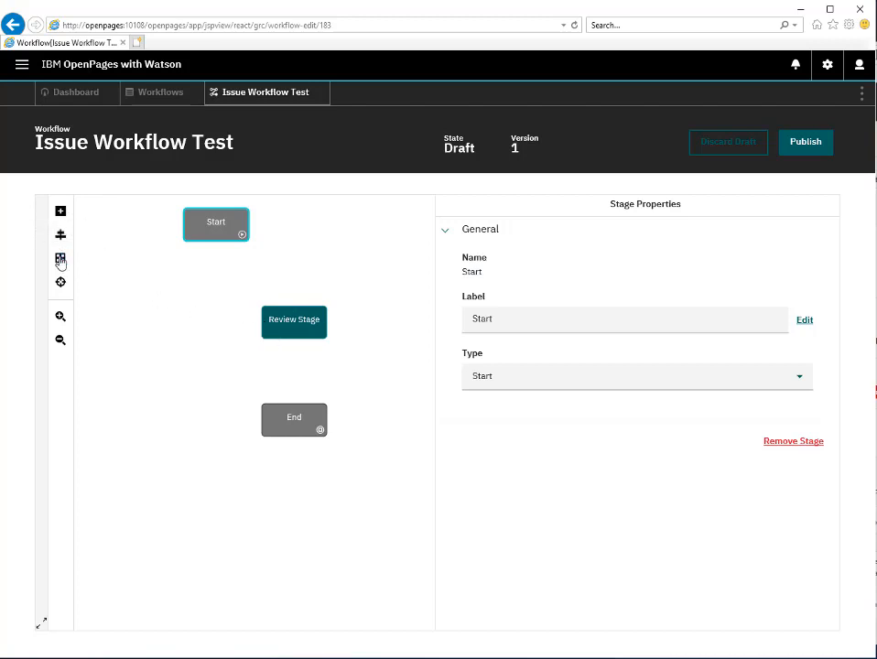
click(61, 320)
click(61, 319)
click(60, 320)
click(60, 321)
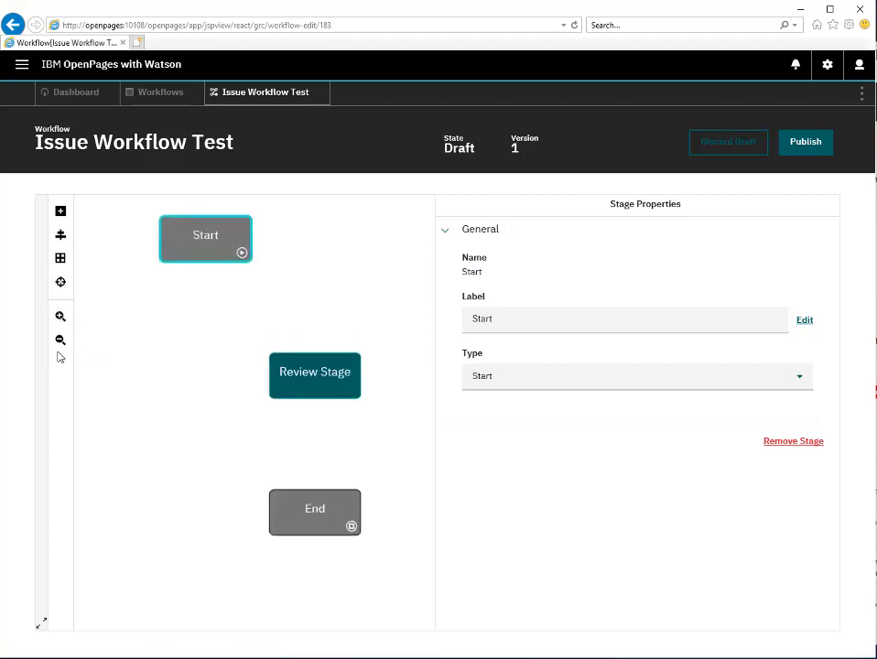
click(60, 340)
click(60, 341)
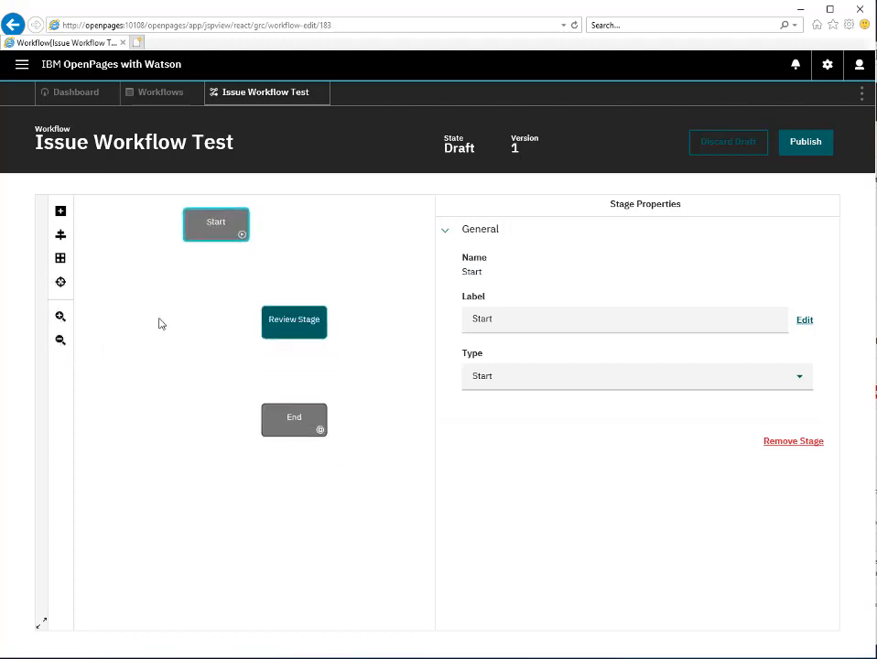
Step: Move the Start stage back above Review Stage and recenter the diagram
drag(211, 240, 282, 243)
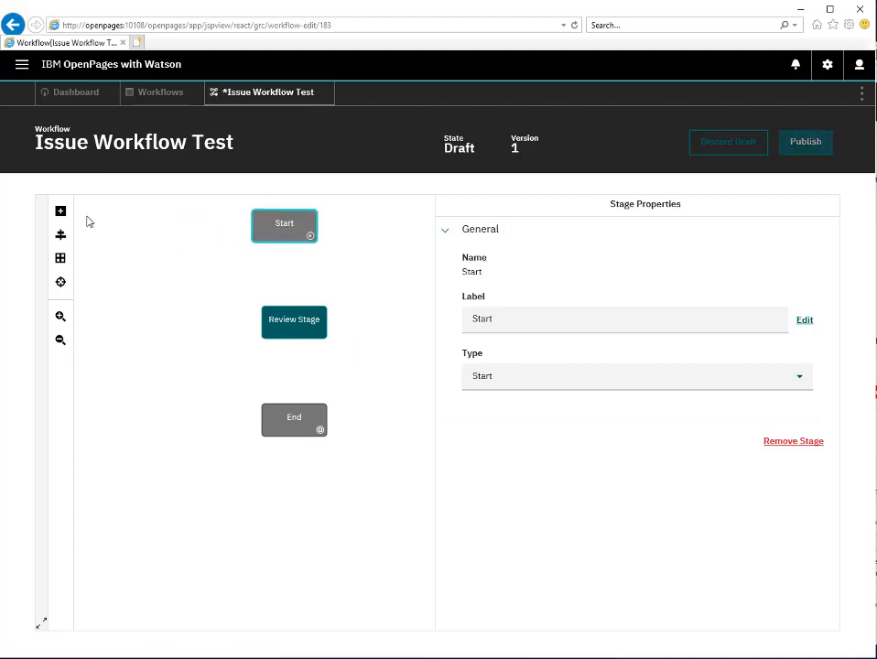
click(60, 236)
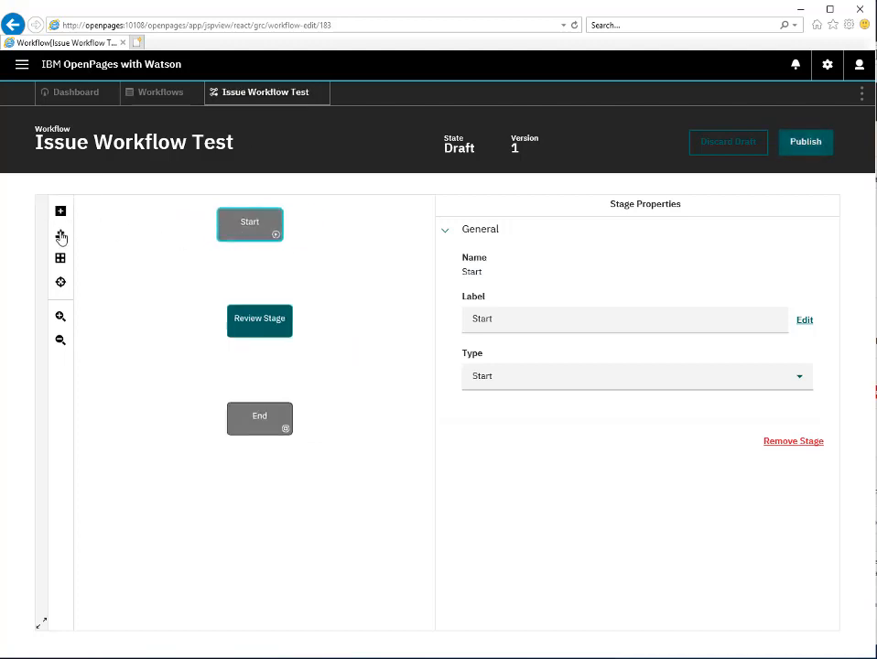
click(263, 267)
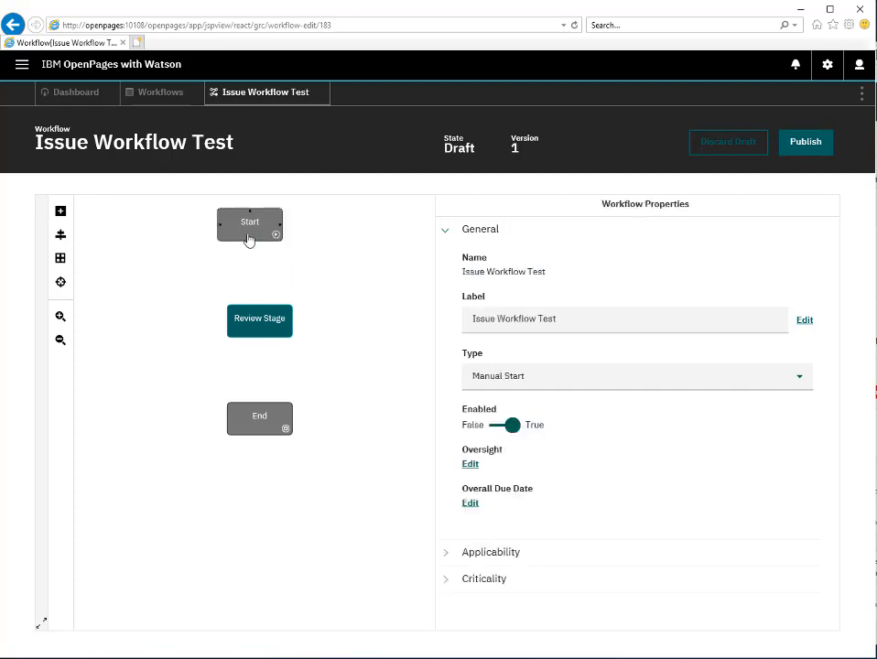
Step: Connect Start to Review Stage with a default-named action, and Review Stage to End with an action named Complete
drag(249, 240, 260, 318)
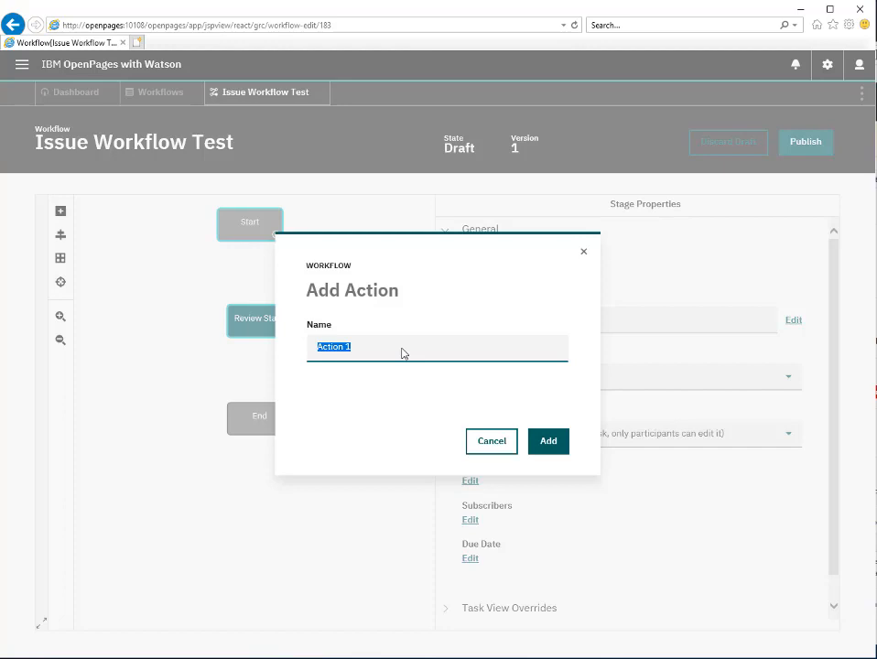
click(552, 444)
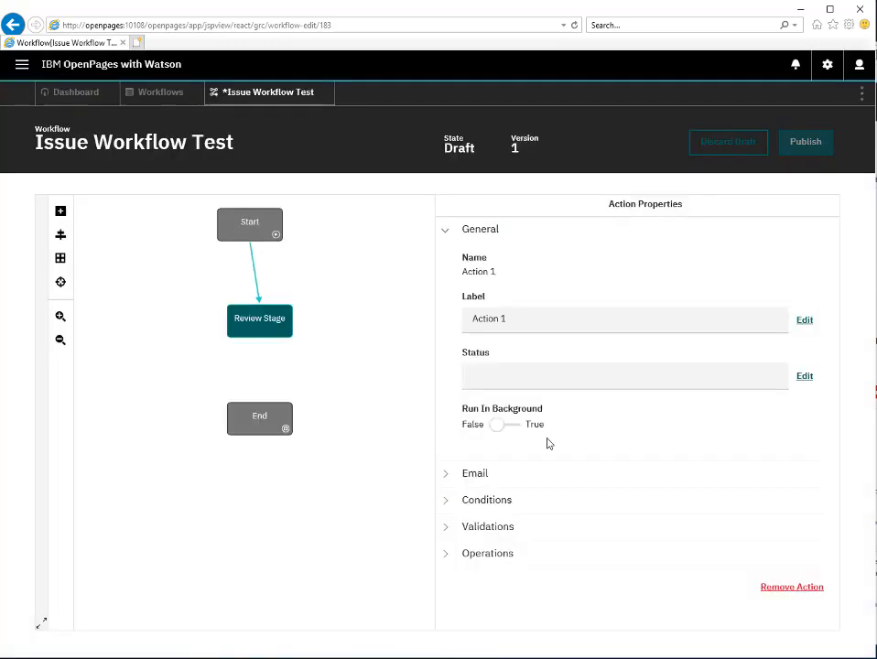
drag(260, 338, 256, 416)
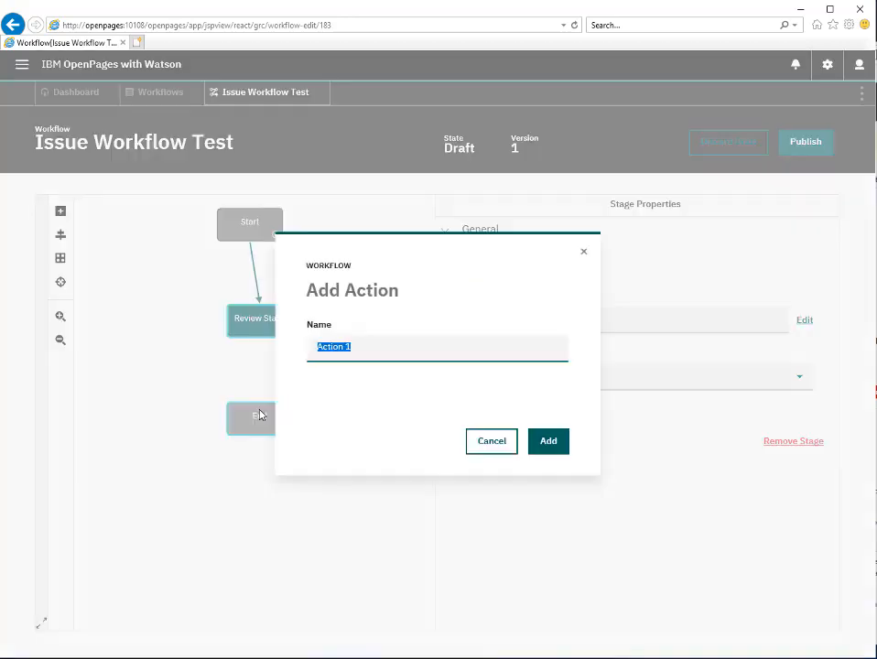
text(Complete)
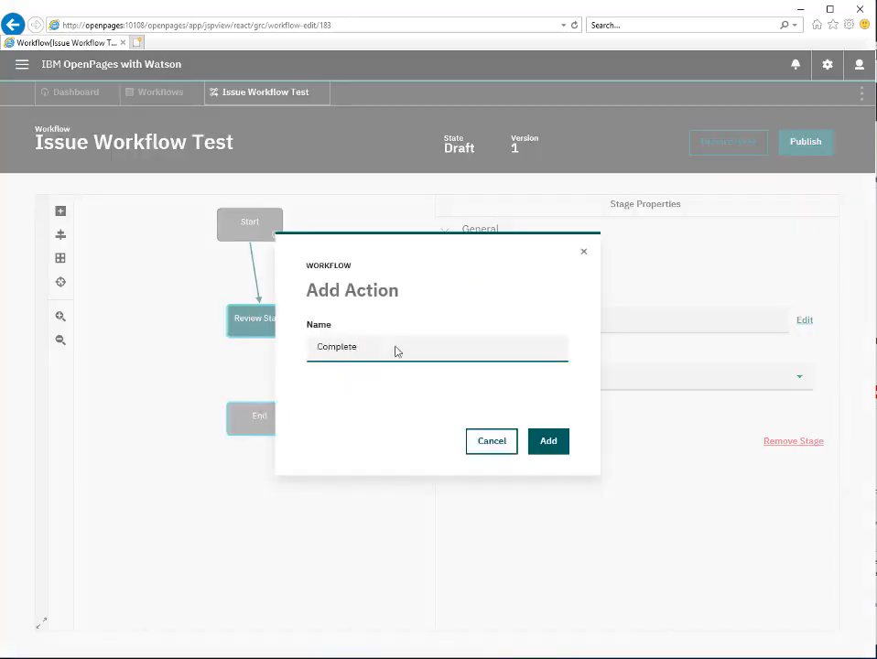
click(550, 446)
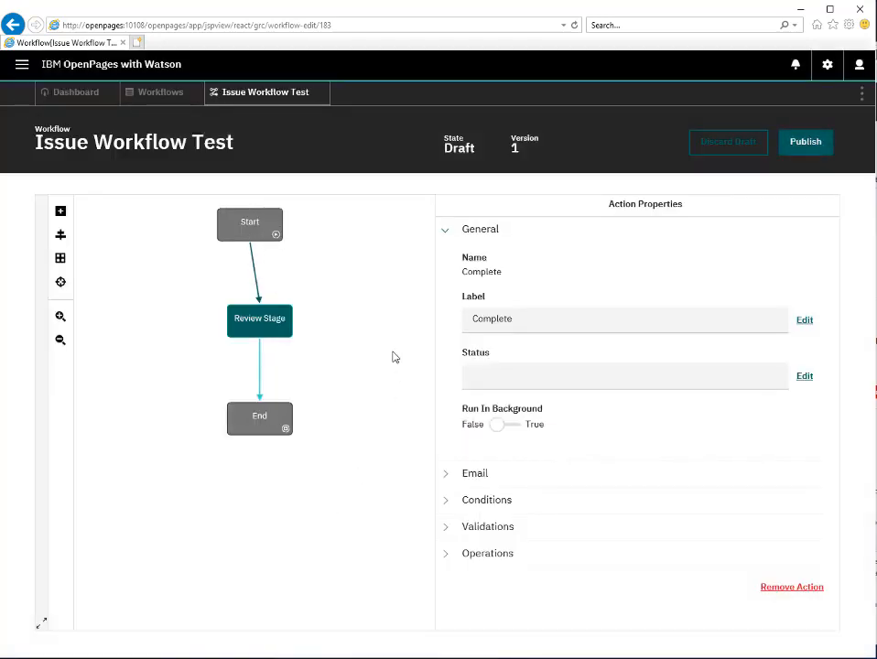
Step: Add an applicability condition to the workflow that compares the current object's Issue Status (OPSS-Iss:Status) field
click(356, 343)
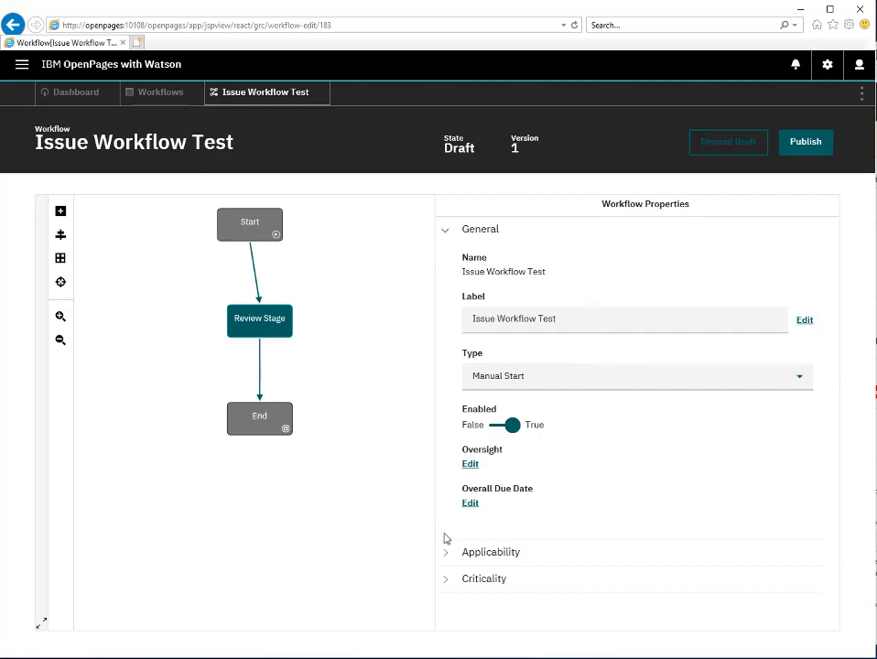
click(446, 561)
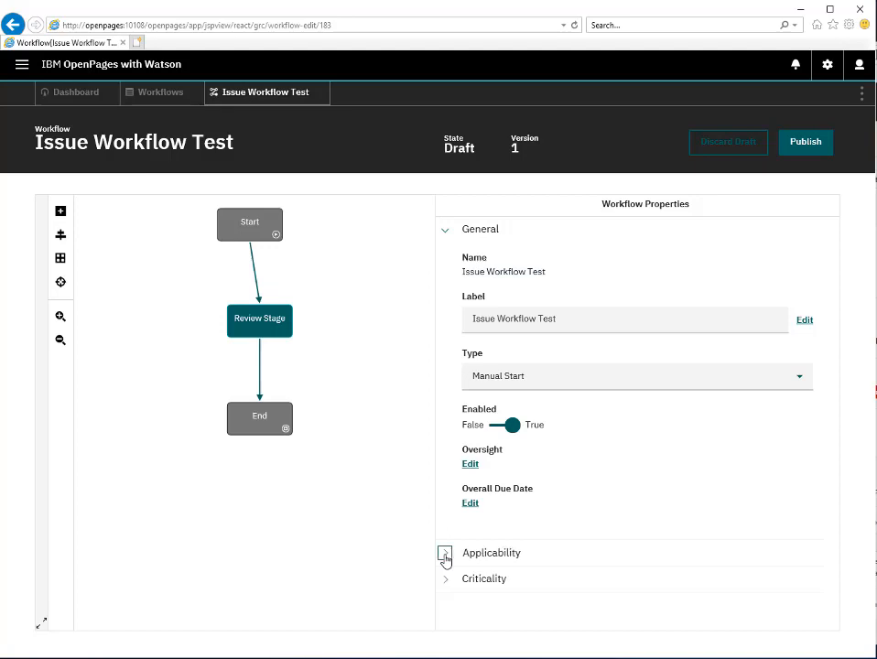
scroll(568, 527, down, 2)
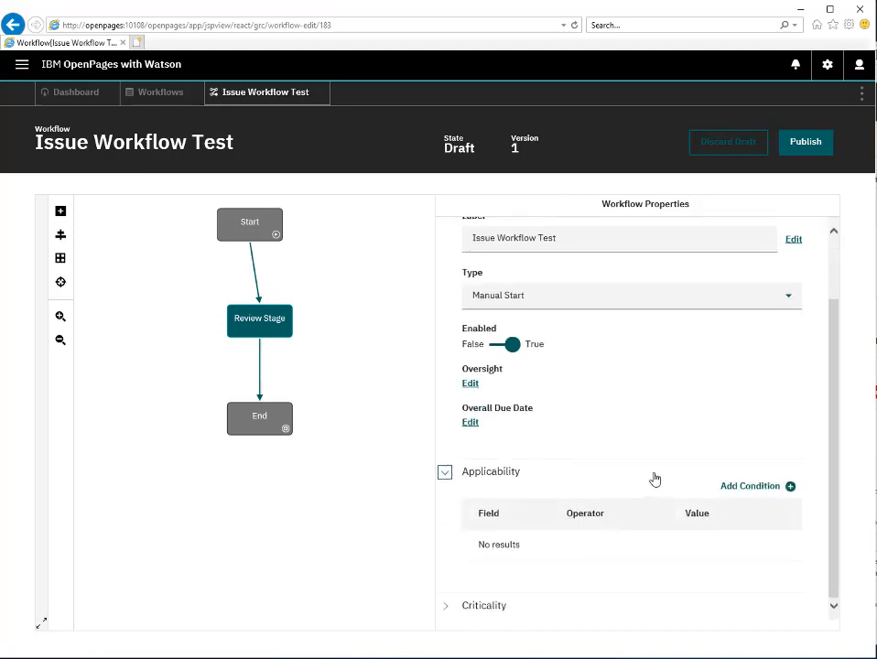
click(760, 488)
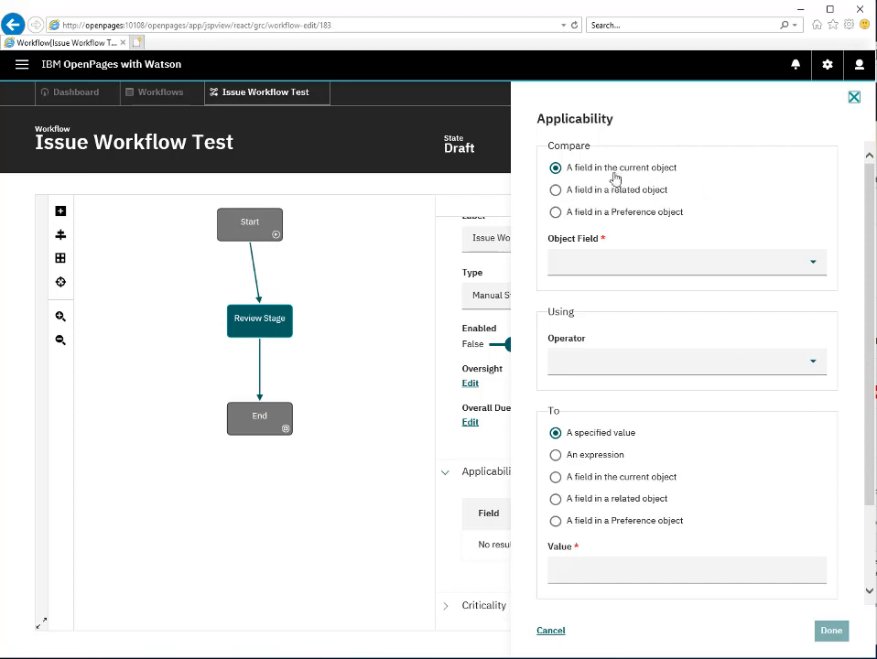
click(664, 267)
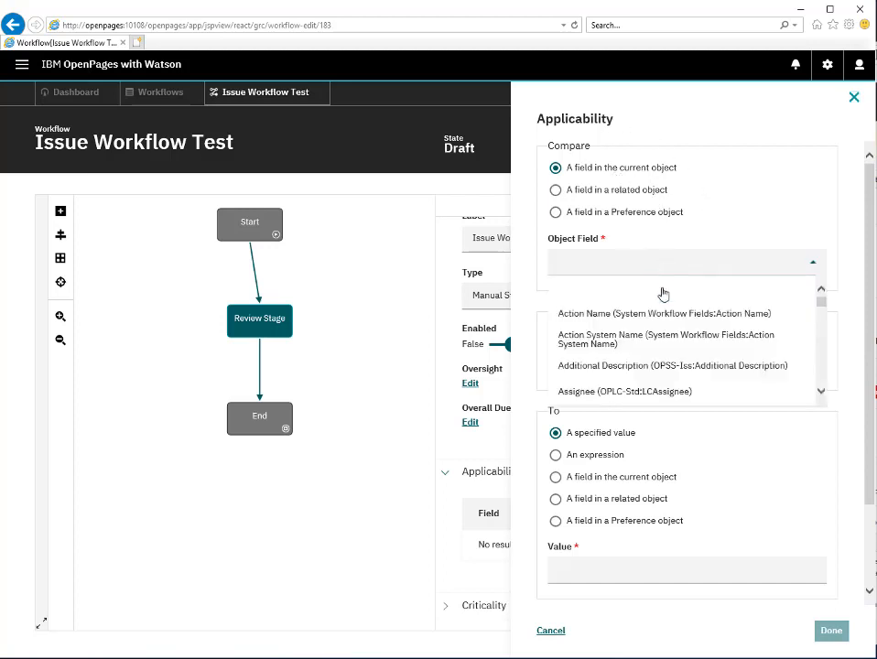
scroll(646, 334, down, 3)
scroll(626, 358, down, 5)
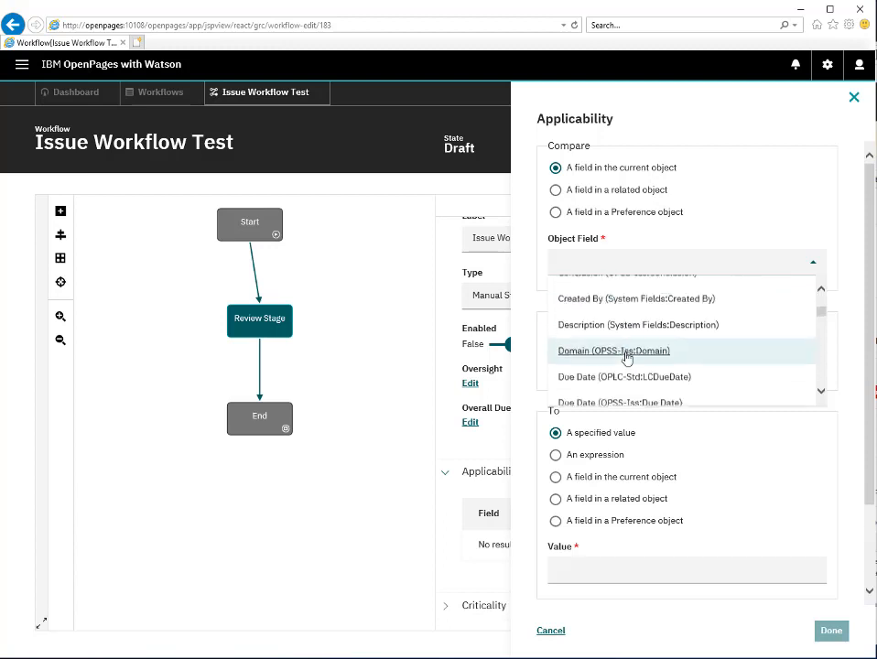
scroll(632, 358, down, 4)
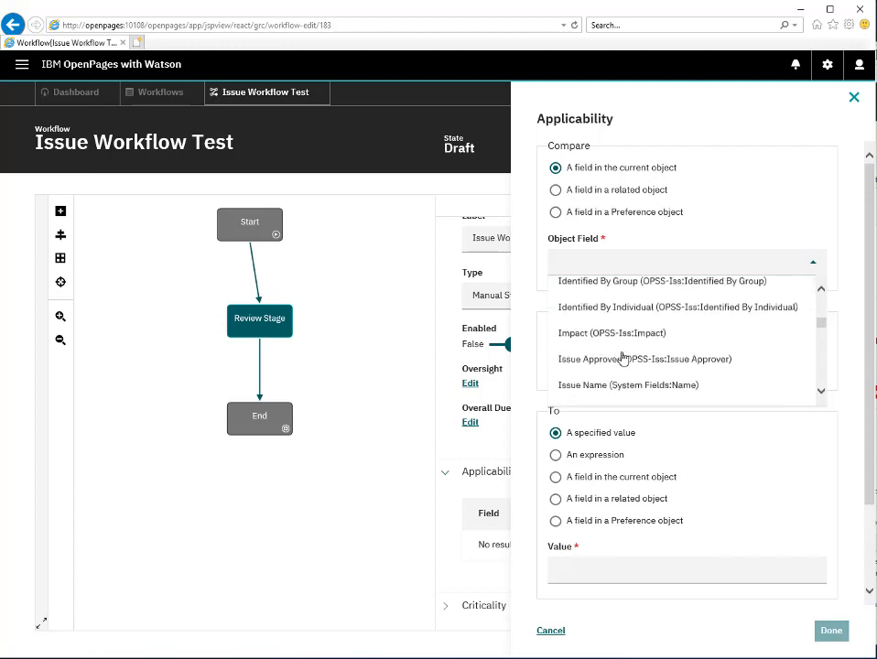
scroll(646, 360, down, 1)
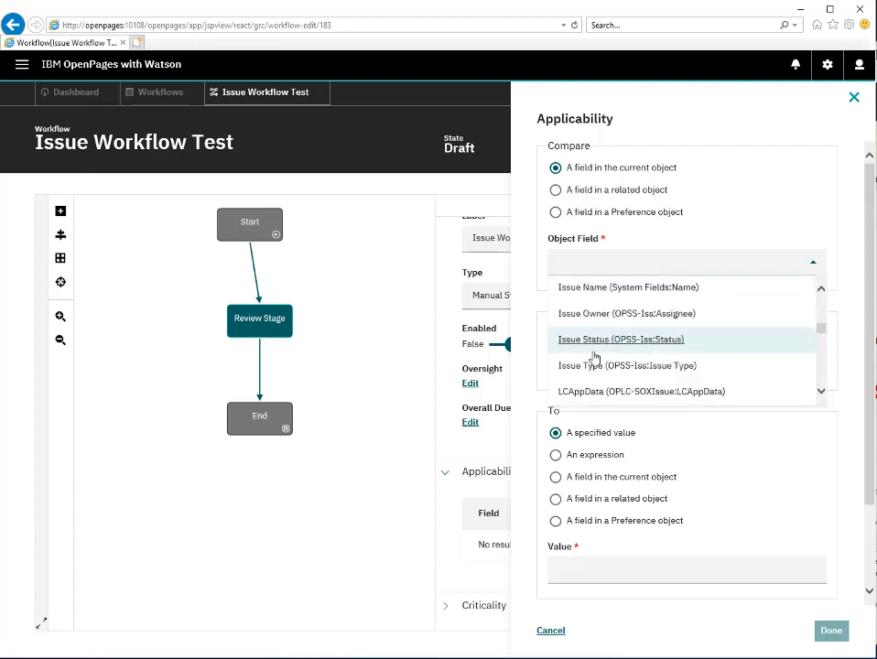
click(596, 346)
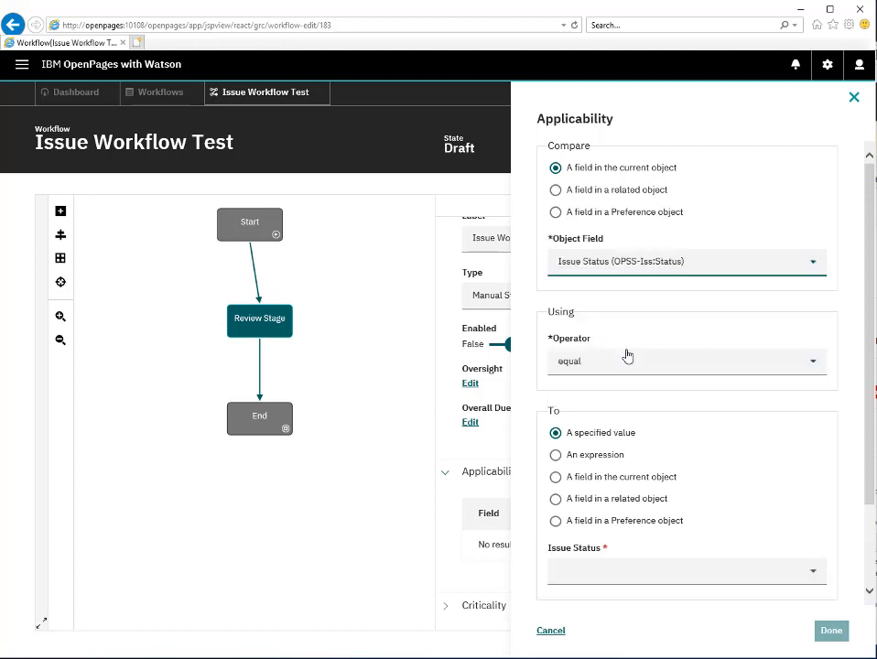
Step: Set the applicability condition's operator to equal and its specified value to Open, and save the condition
click(613, 363)
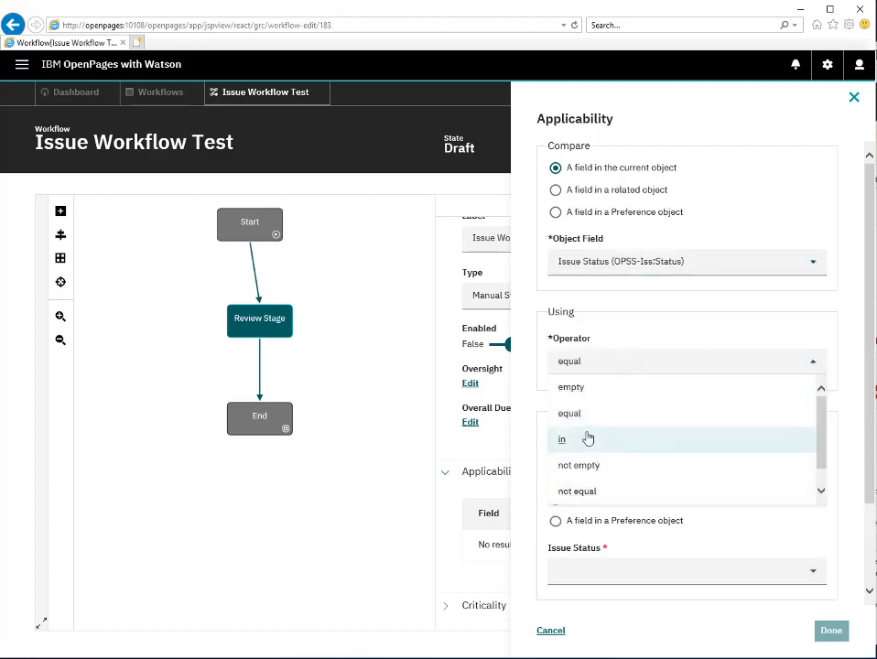
click(577, 419)
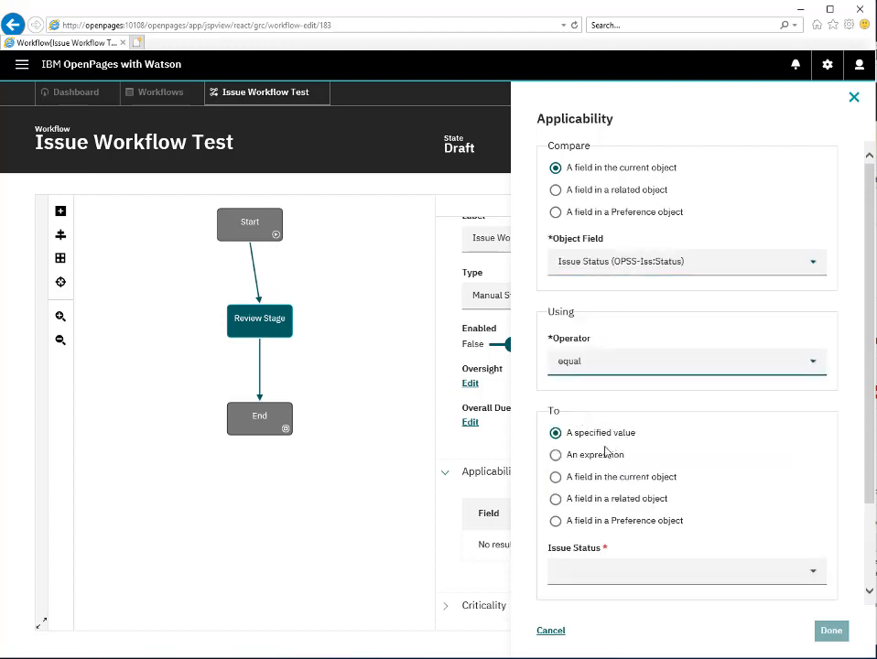
click(604, 574)
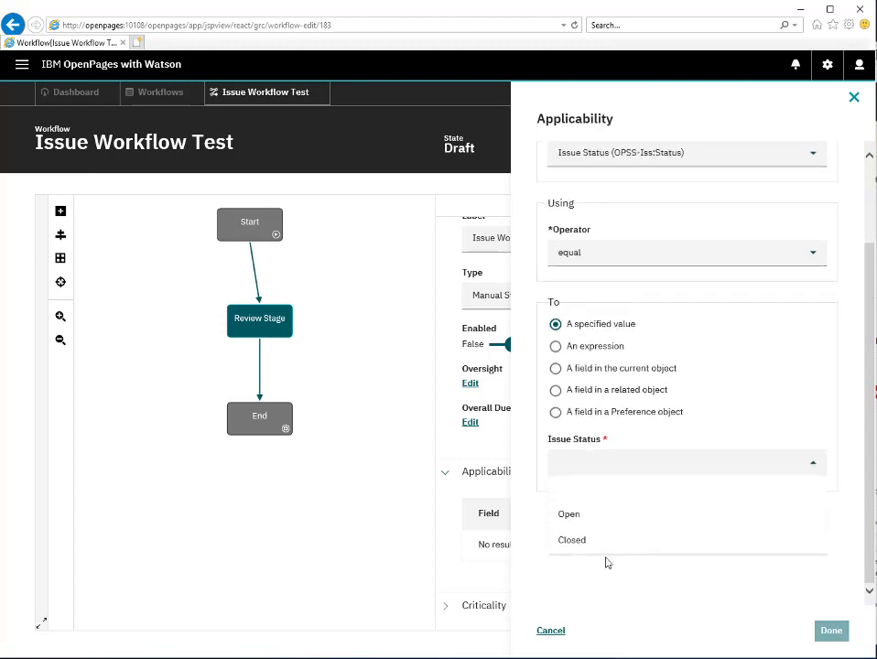
click(570, 517)
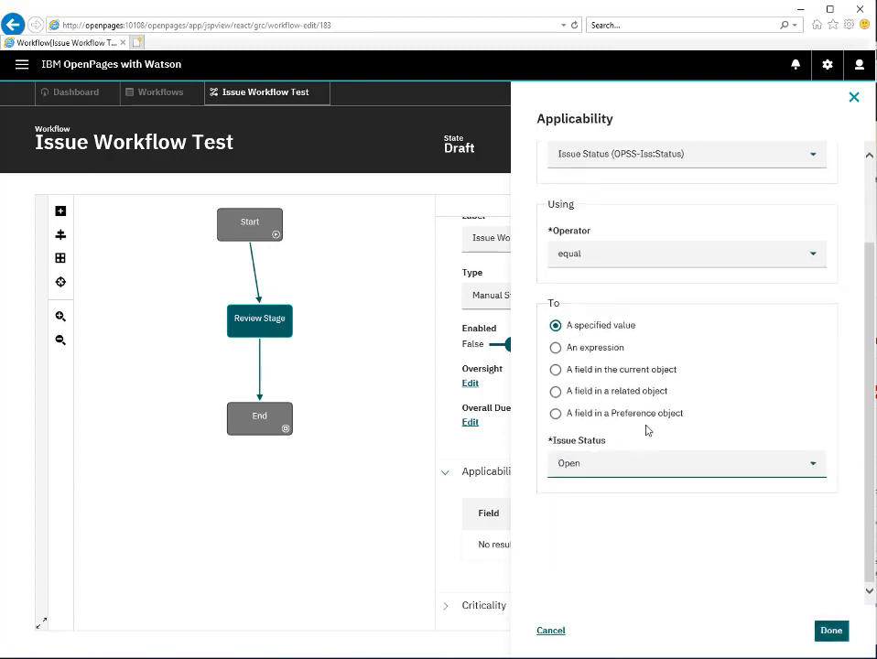
click(829, 632)
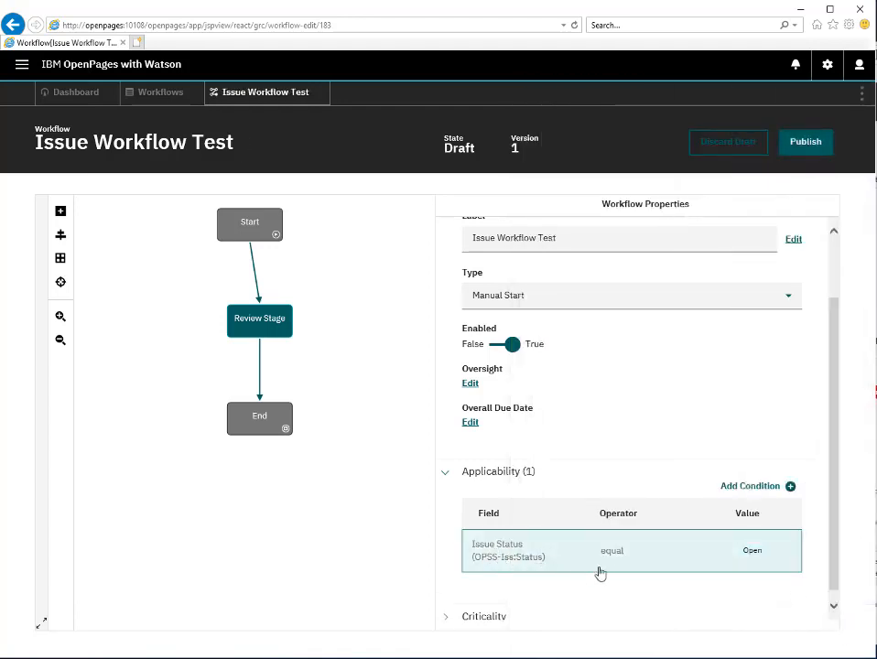
scroll(584, 399, down, 1)
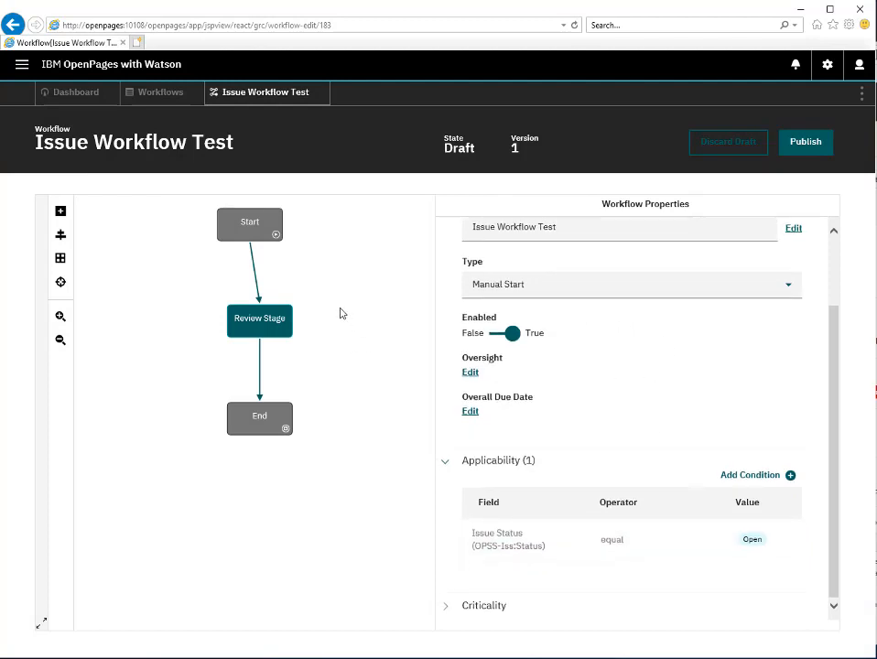
Step: Add a set fields operation named Set Approver to the action between Start and Review Stage
click(260, 304)
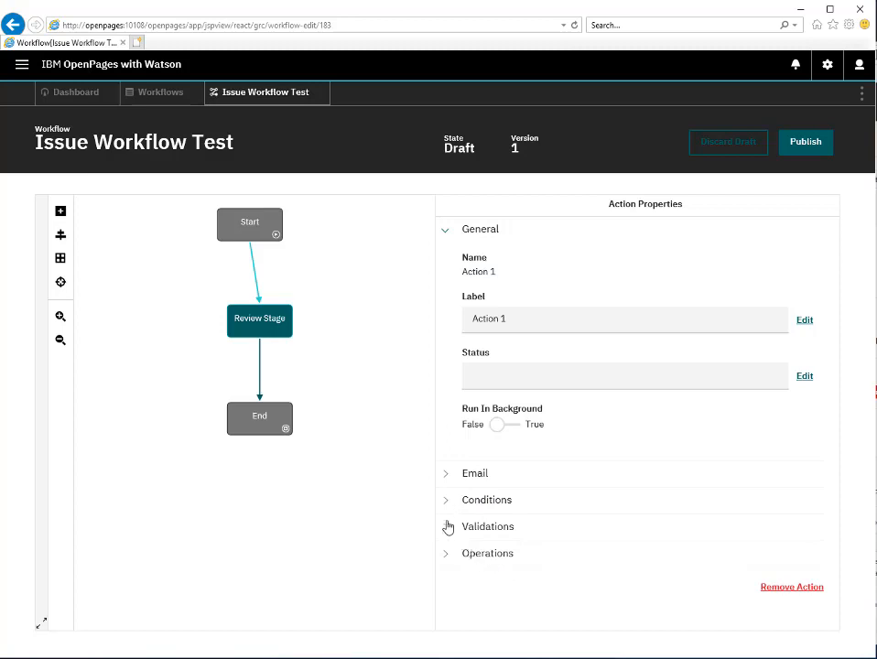
click(447, 561)
scroll(562, 525, down, 2)
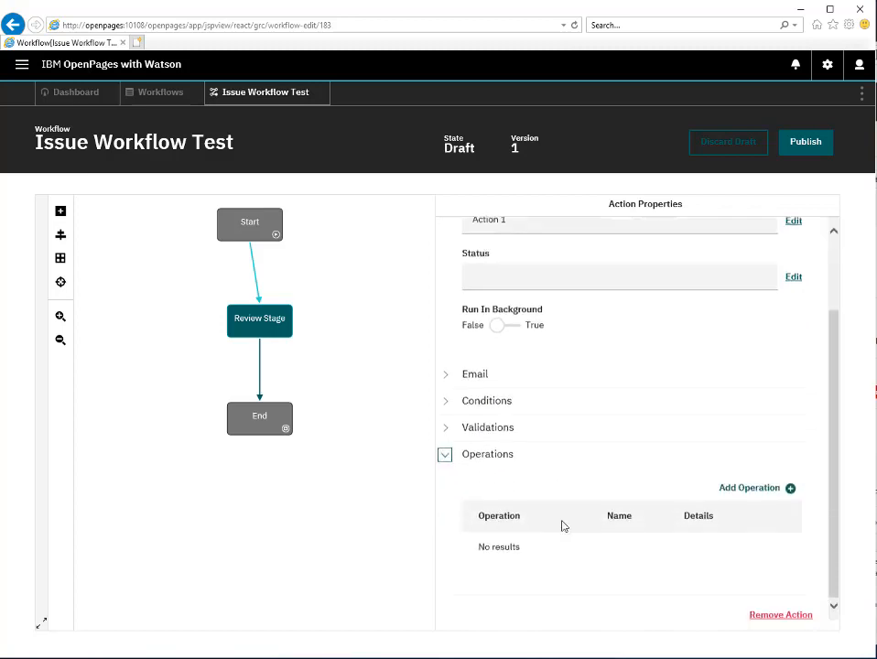
click(791, 489)
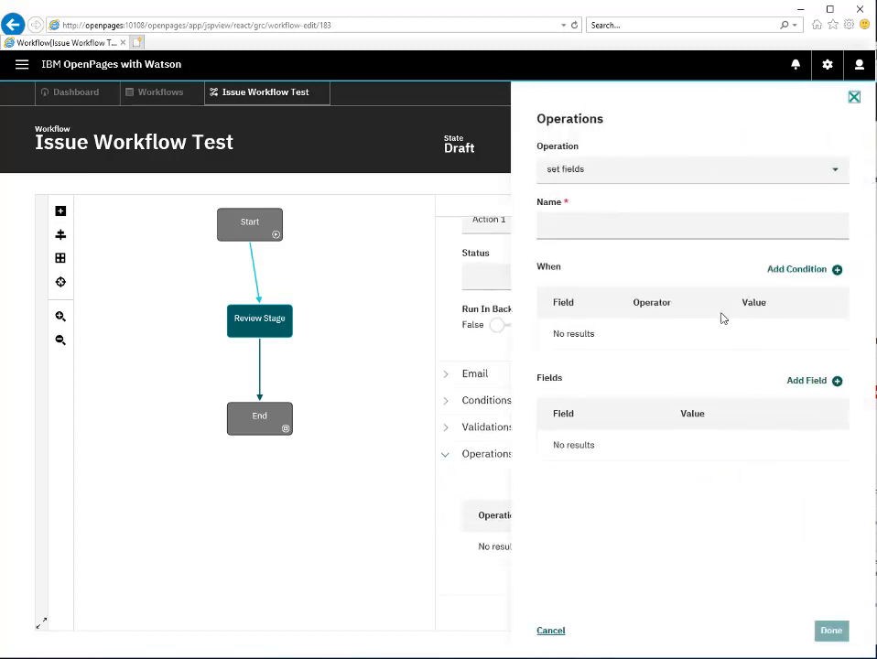
click(627, 226)
text(Set Approver)
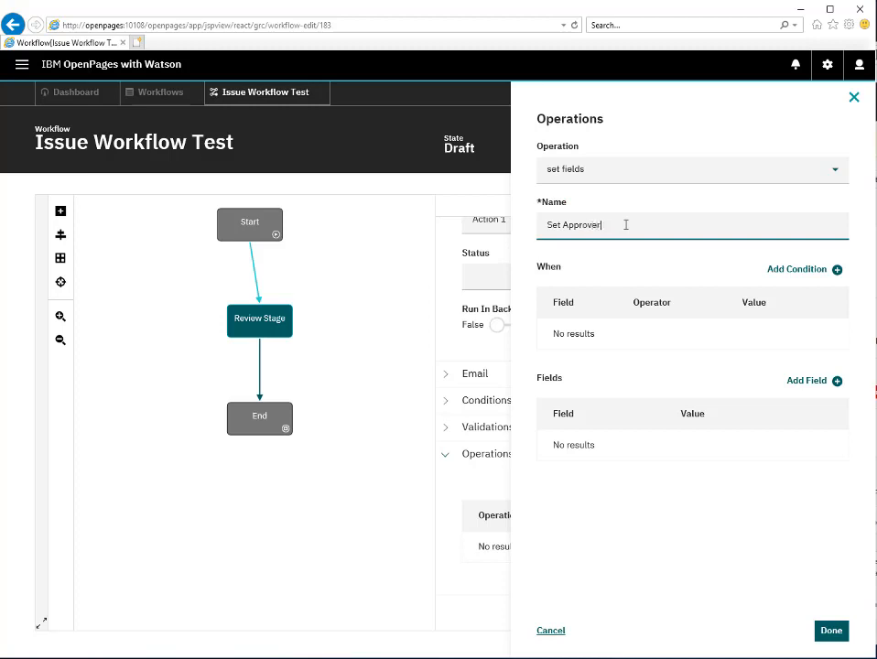
Step: Make the Set Approver operation set Issue Approver (OPSS-Iss:Issue Approver) to the System Administrator user, and save the operation
click(838, 383)
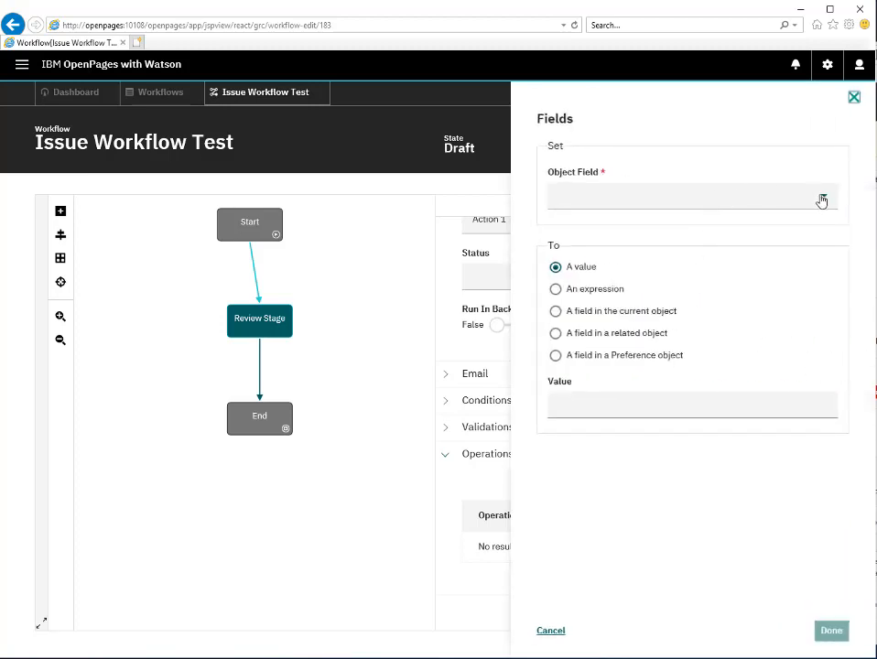
click(821, 199)
scroll(730, 288, down, 5)
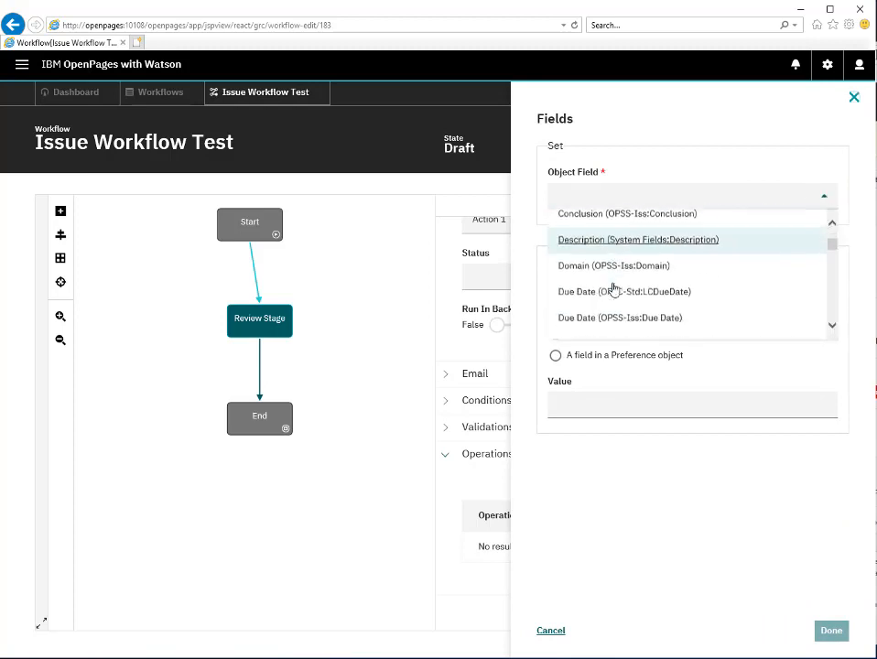
scroll(614, 289, down, 4)
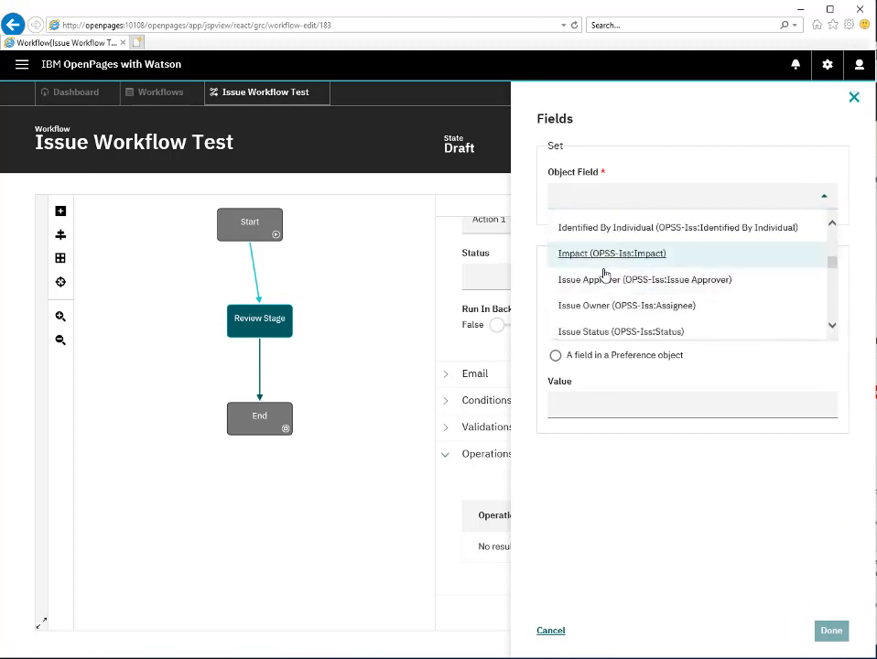
click(605, 280)
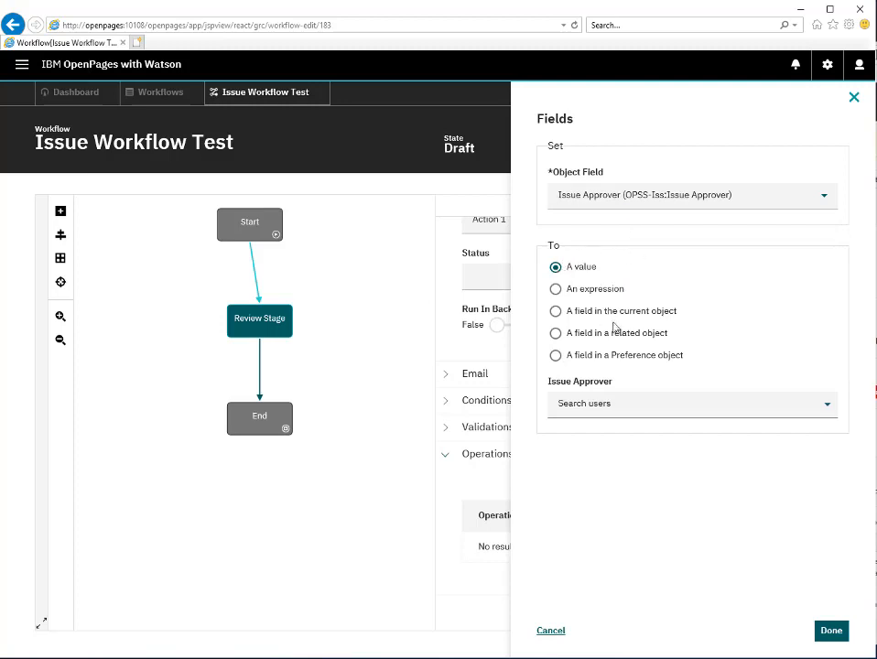
click(707, 408)
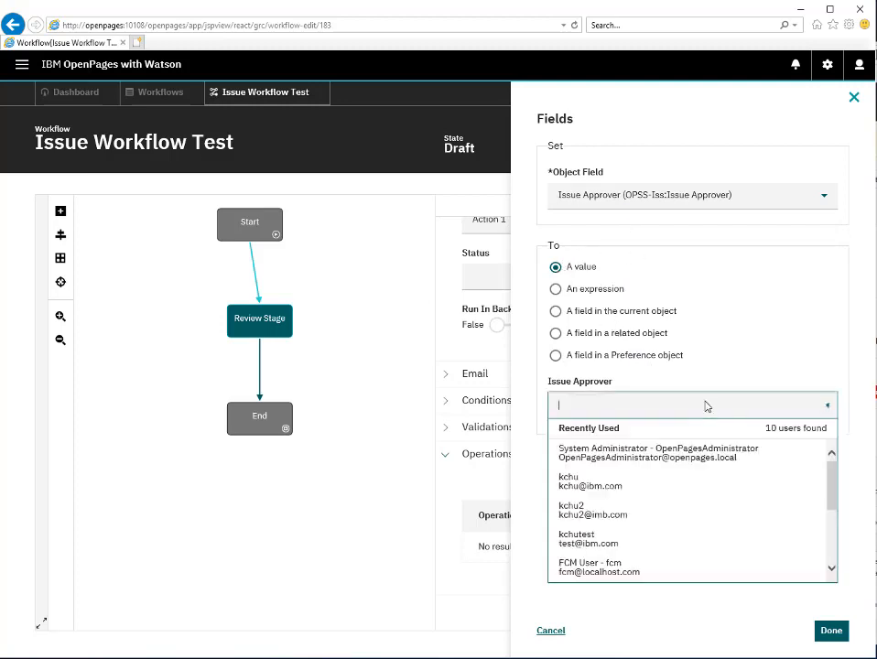
click(666, 455)
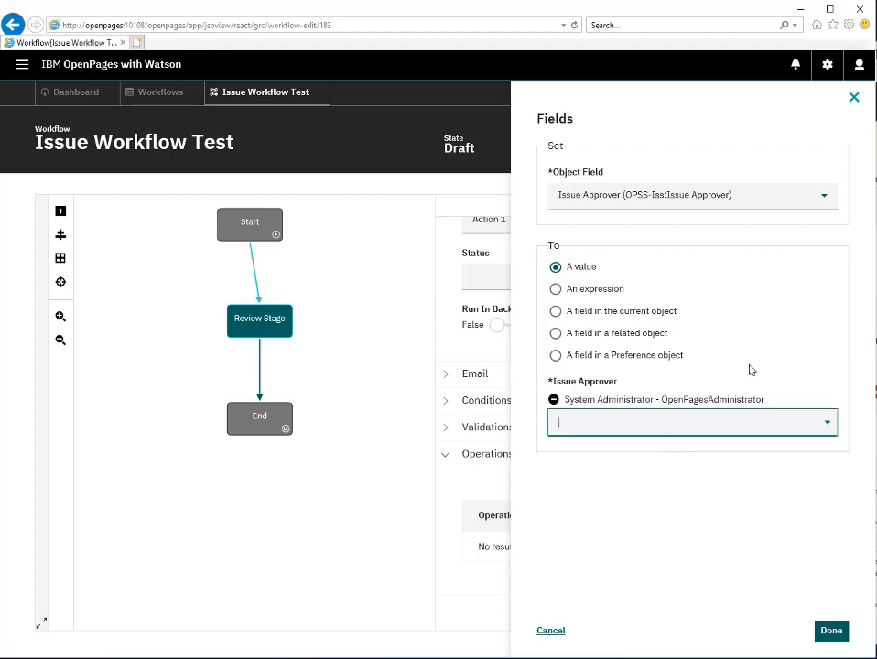
click(829, 631)
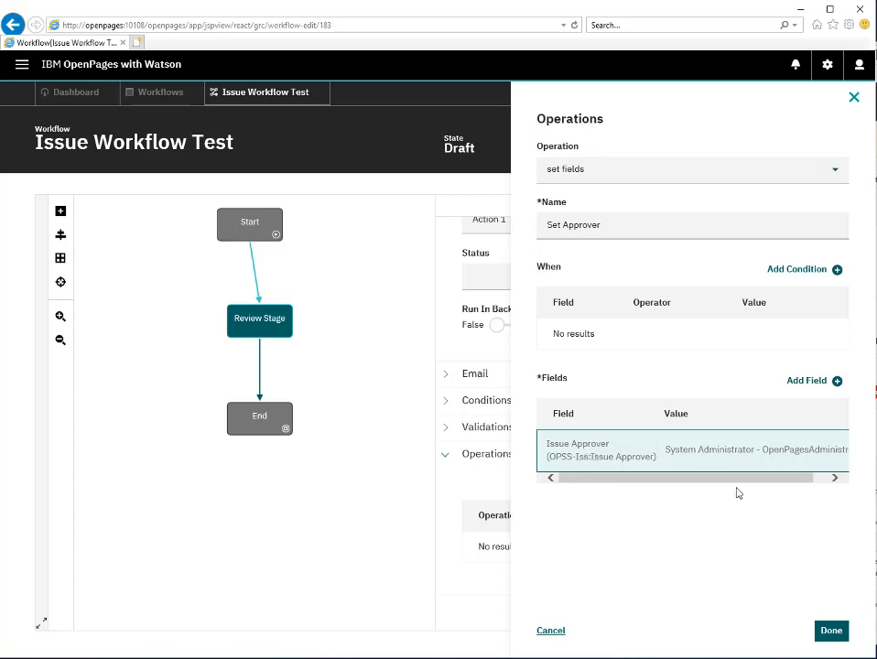
click(831, 634)
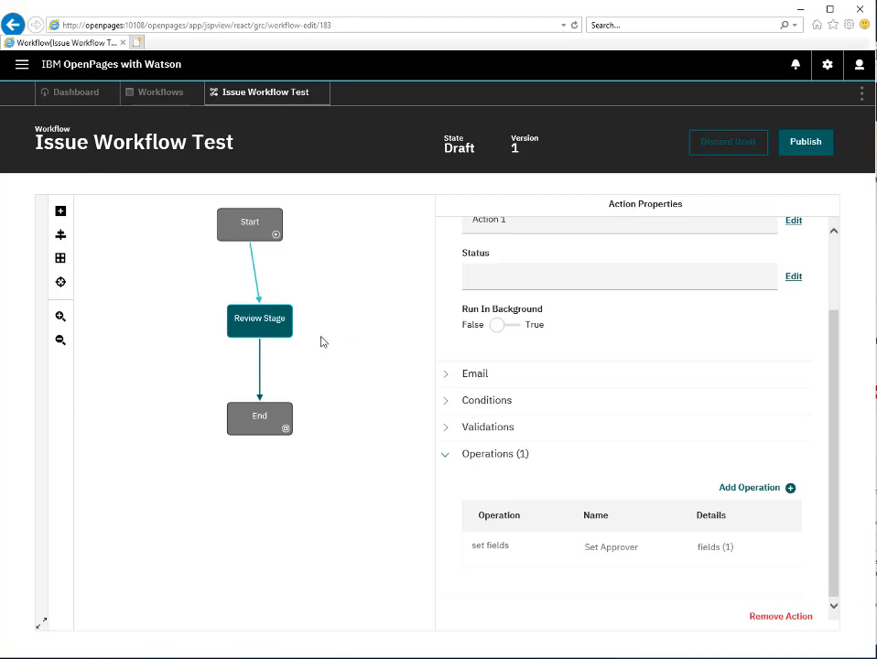
Step: Add a condition to the Complete action between Review Stage and End that compares the current object's Description (System Fields:Description) field
click(272, 337)
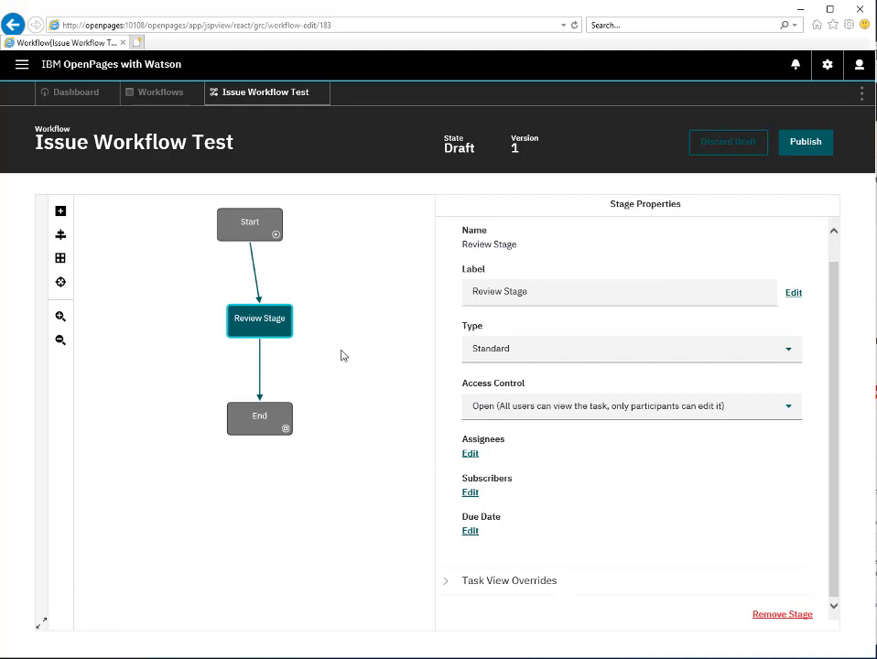
click(260, 385)
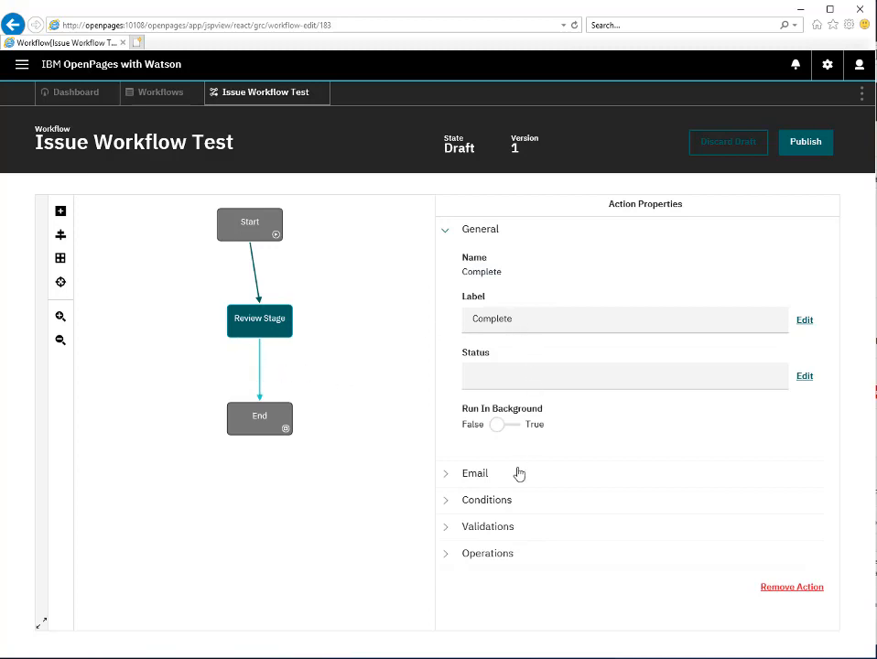
click(447, 507)
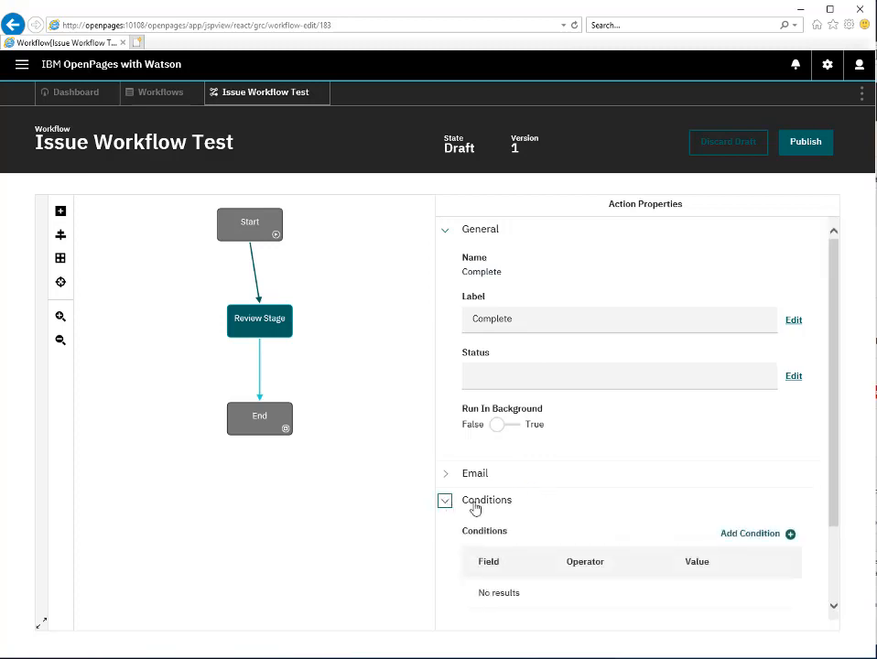
scroll(549, 513, down, 2)
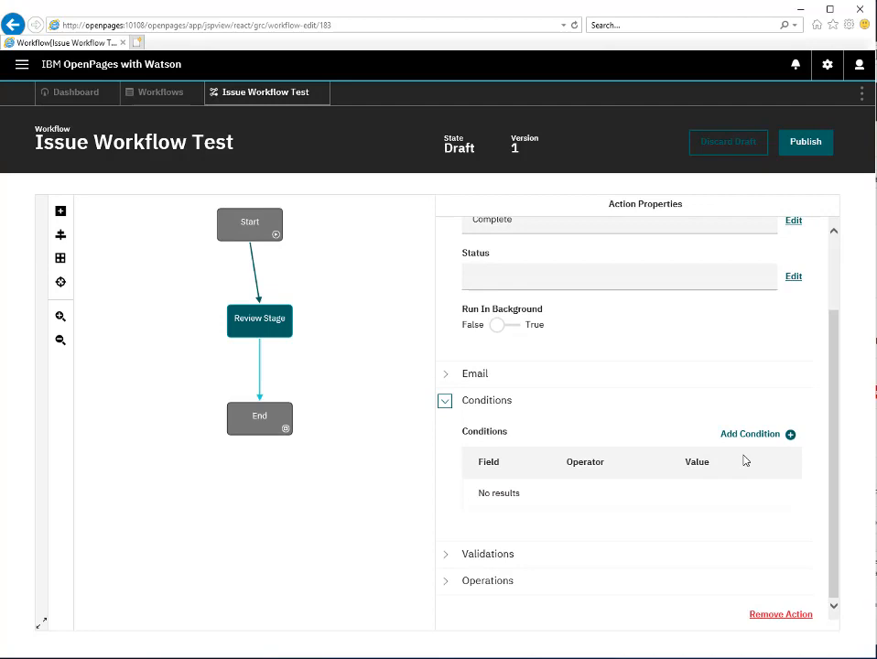
click(790, 437)
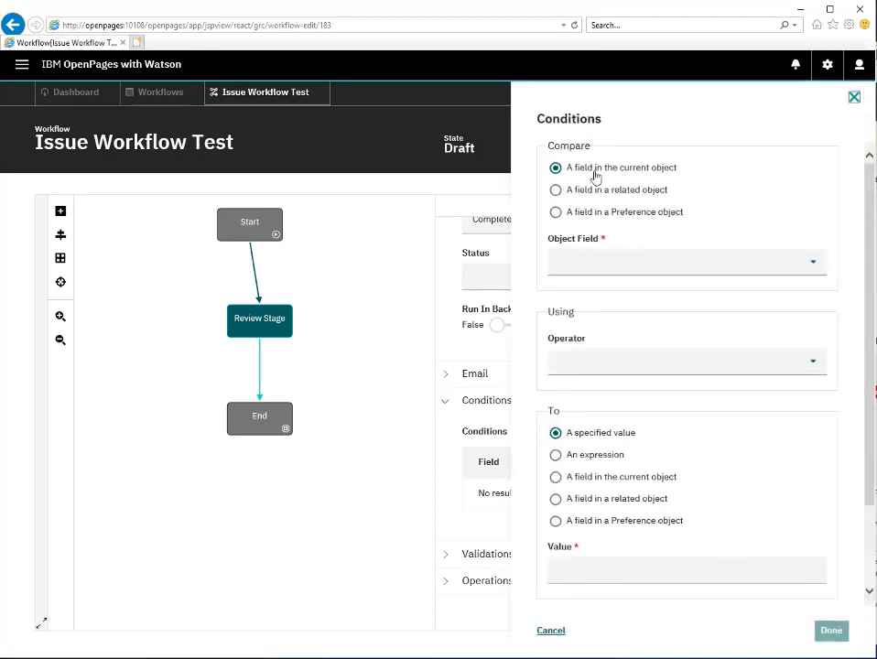
click(813, 265)
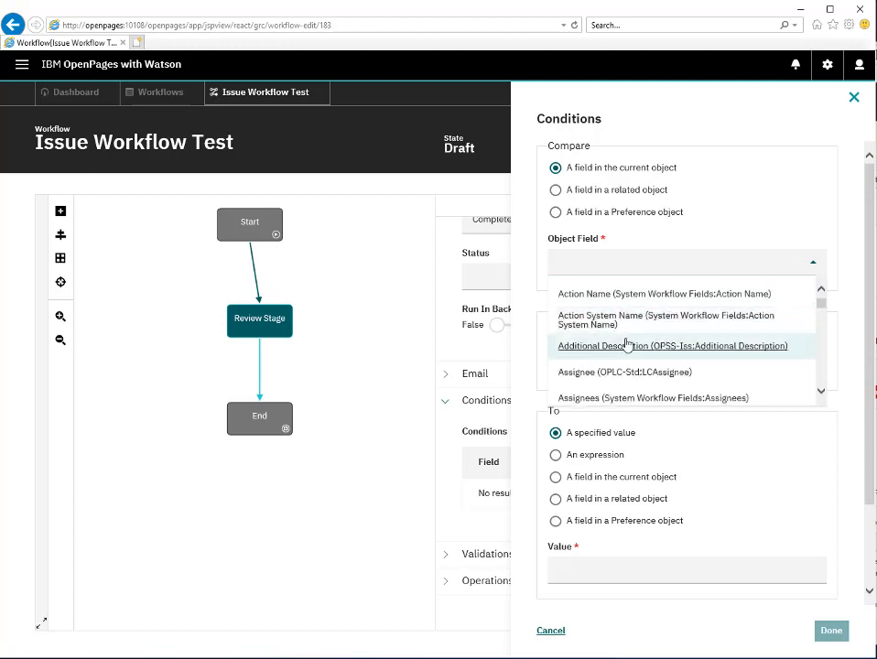
scroll(627, 343, down, 3)
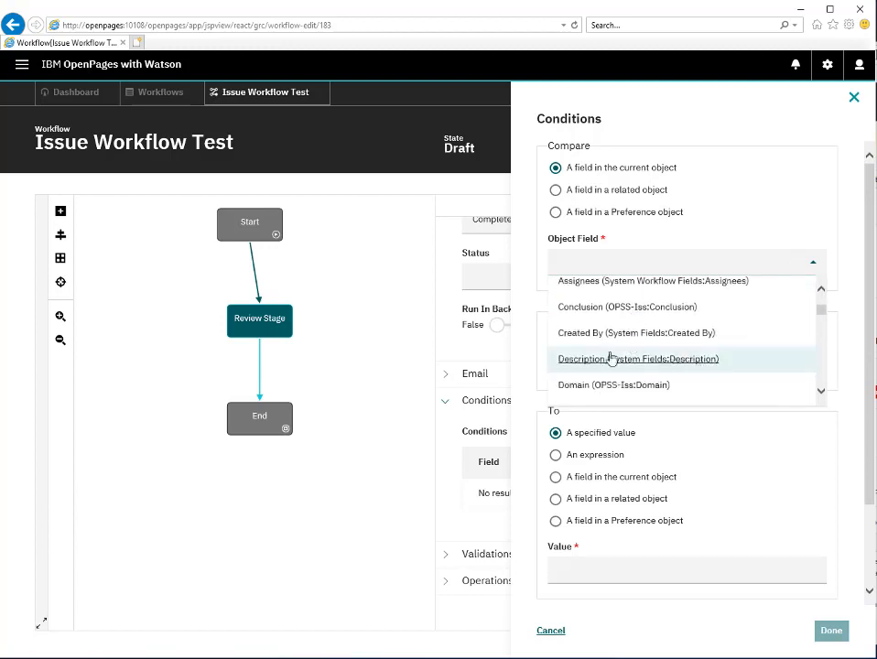
click(588, 359)
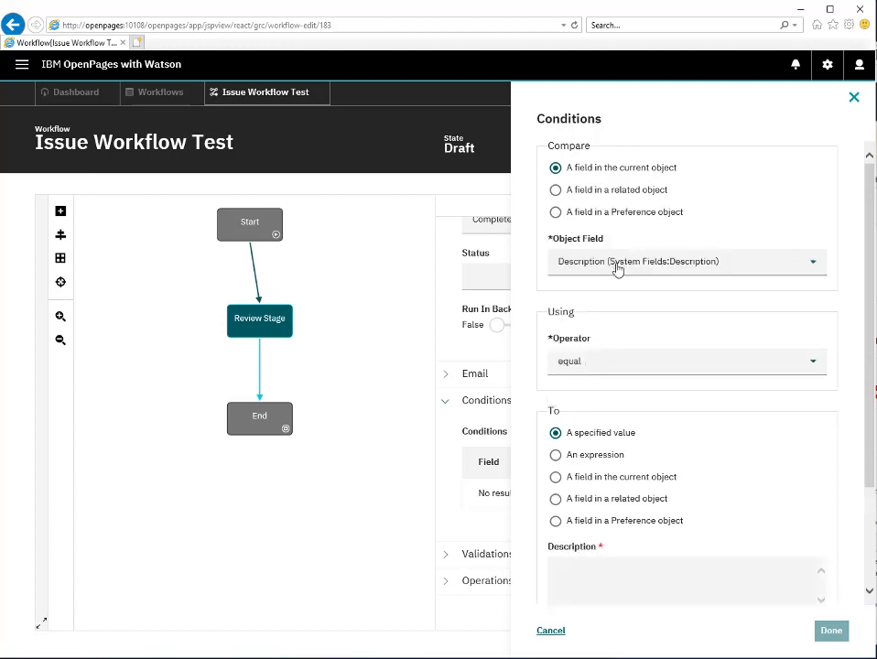
Step: Set the Description condition's operator to not empty and save the condition
click(690, 370)
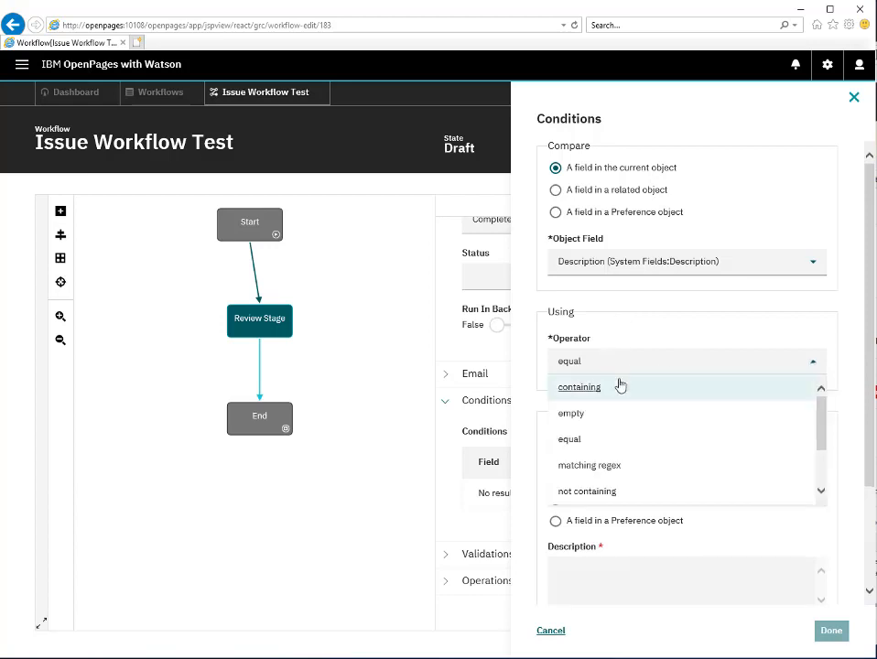
scroll(605, 455, down, 2)
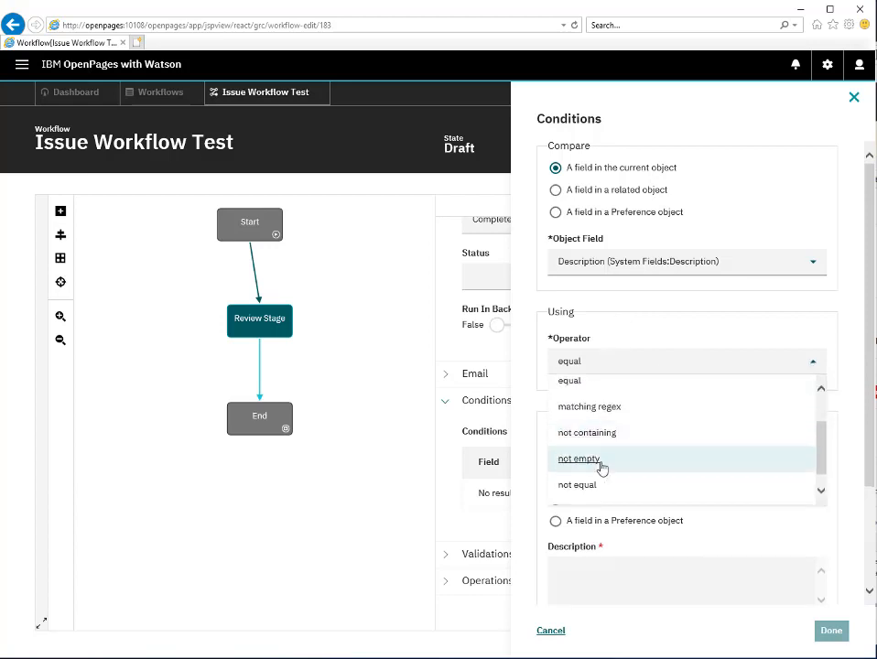
click(583, 463)
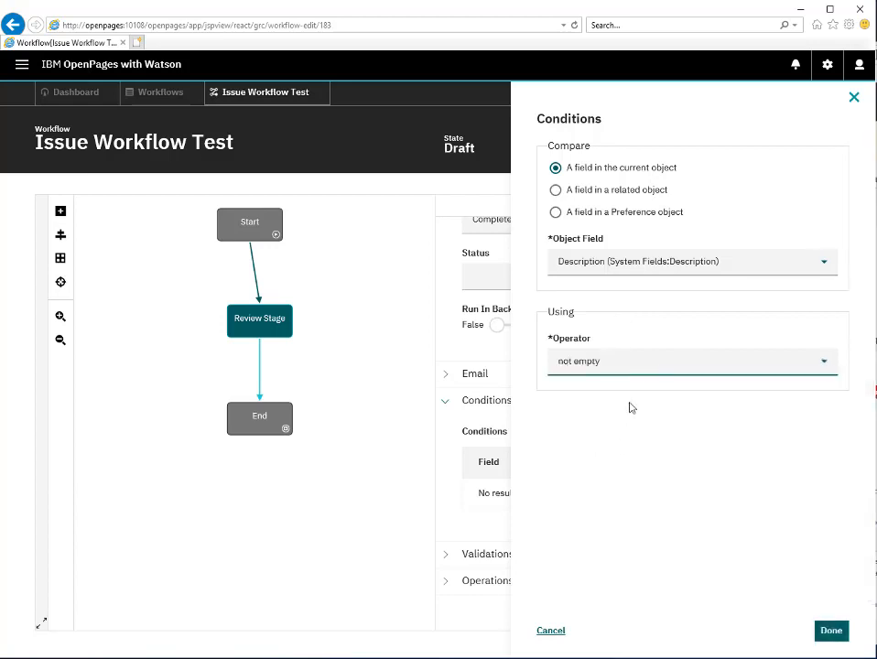
click(832, 630)
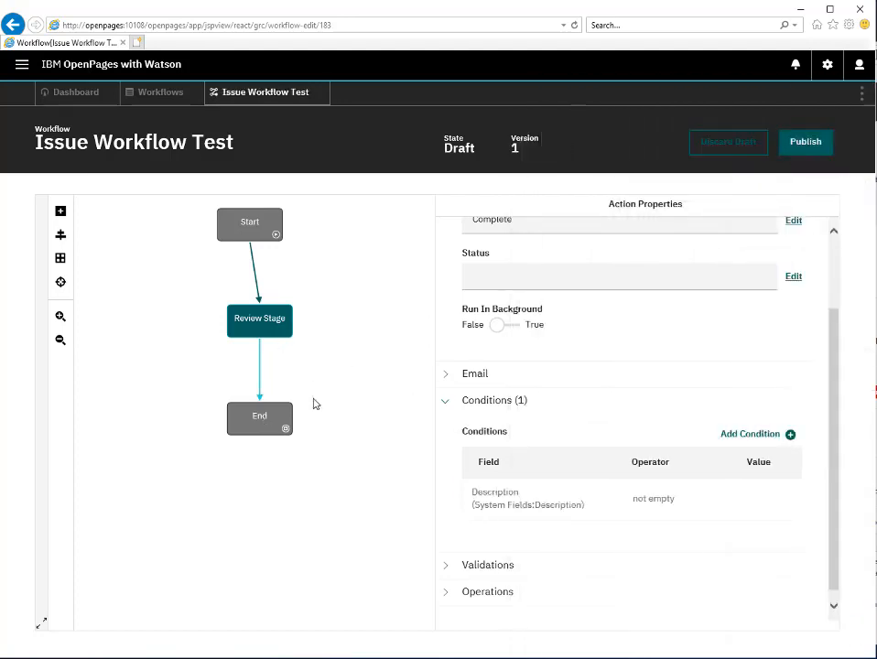
Step: Publish the Issue Workflow Test workflow and open the list of remediation issues
click(820, 152)
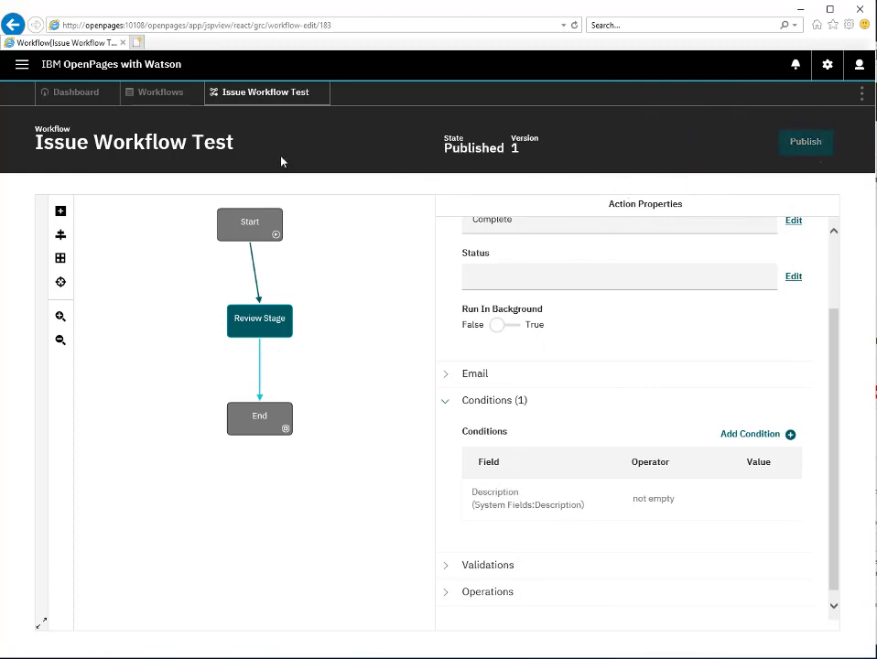
click(21, 68)
click(48, 432)
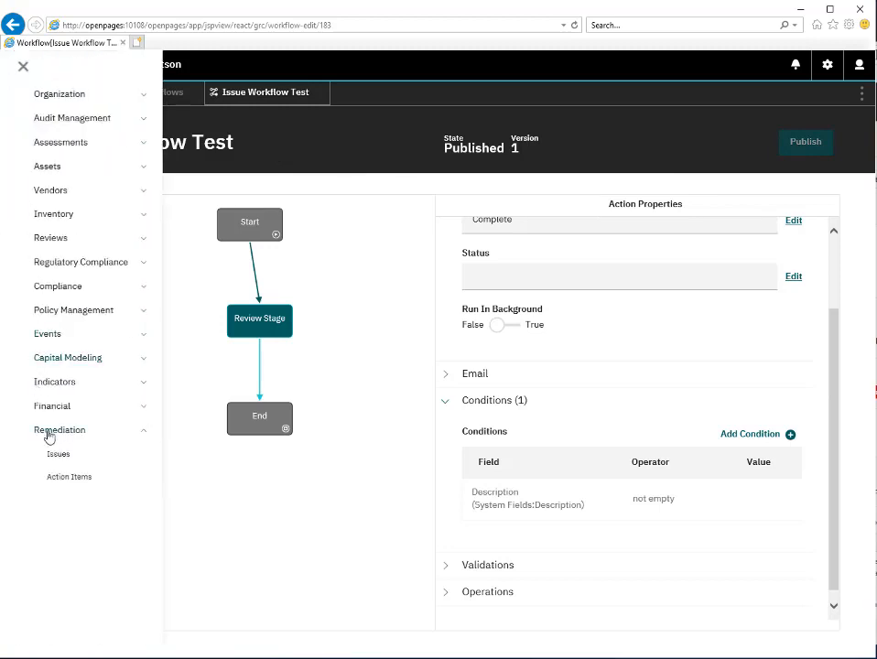
click(58, 455)
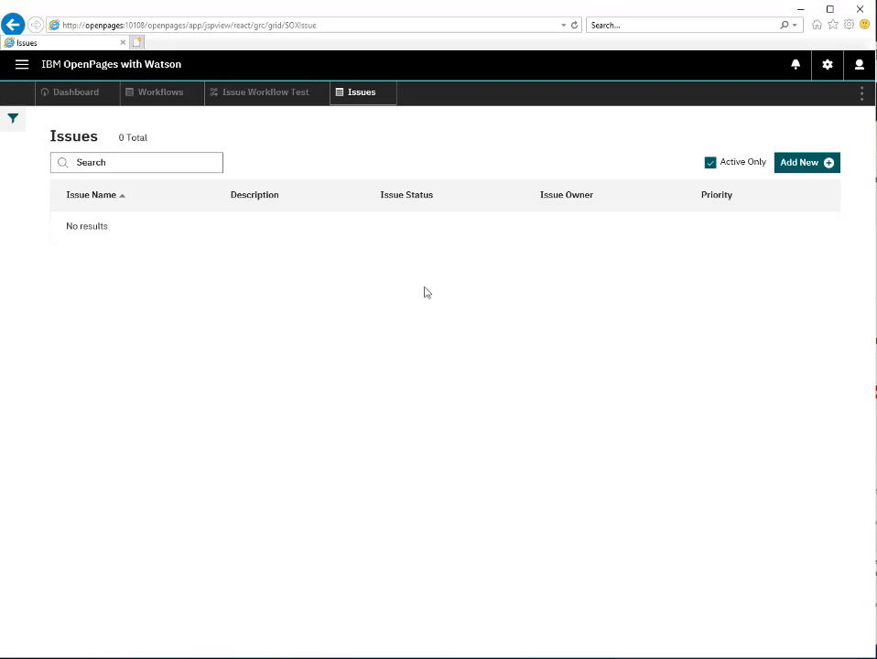
Step: Create a new issue named Issue01 with System Administrator as the Issue Owner
click(822, 169)
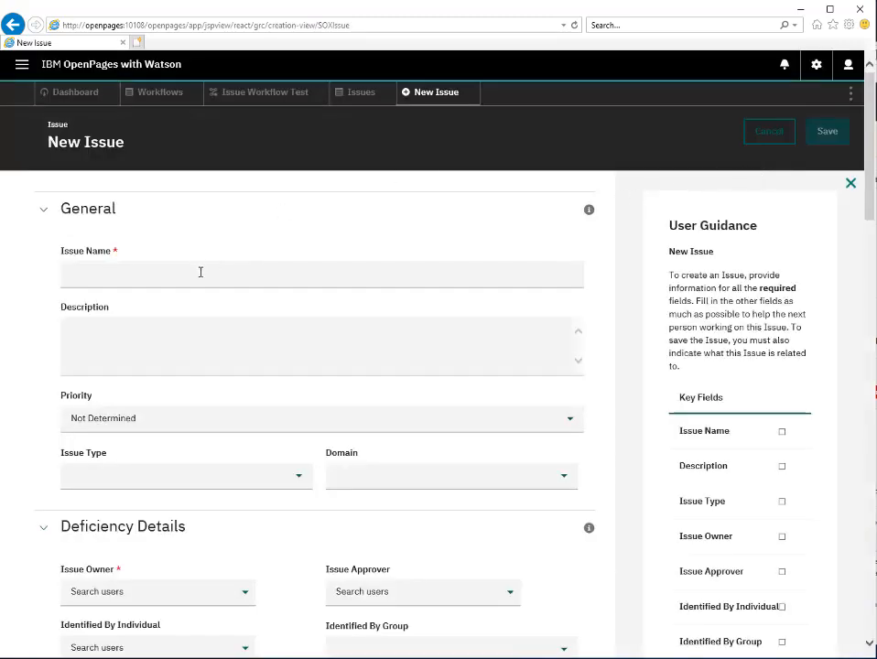
click(201, 272)
text(Issue01)
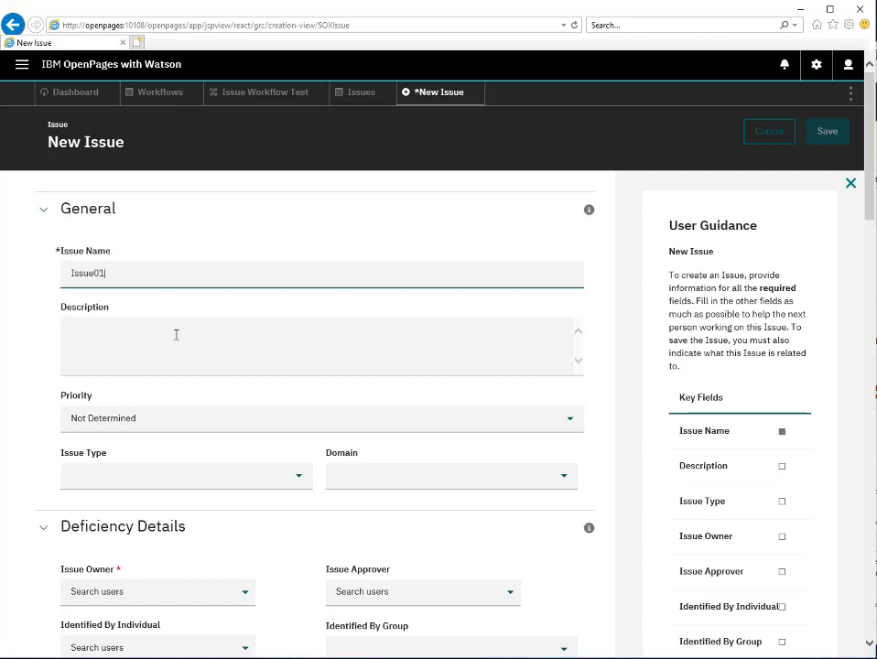
scroll(212, 410, down, 2)
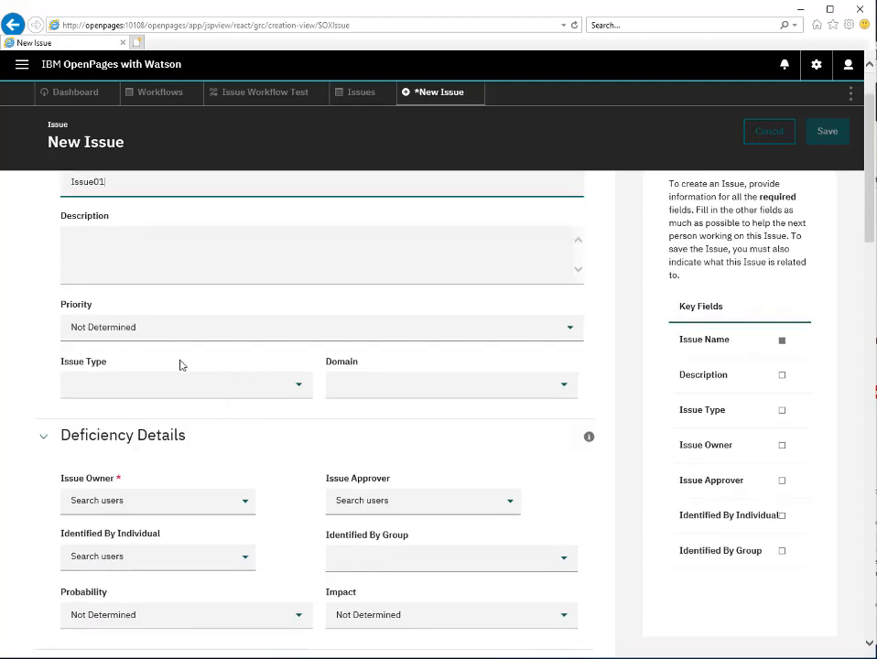
scroll(229, 417, down, 4)
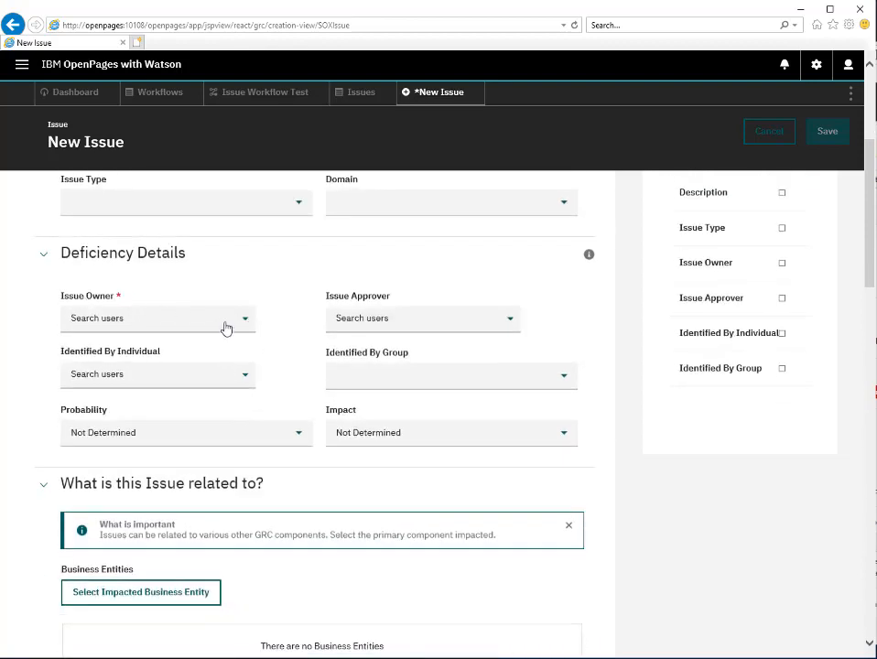
click(226, 327)
click(119, 382)
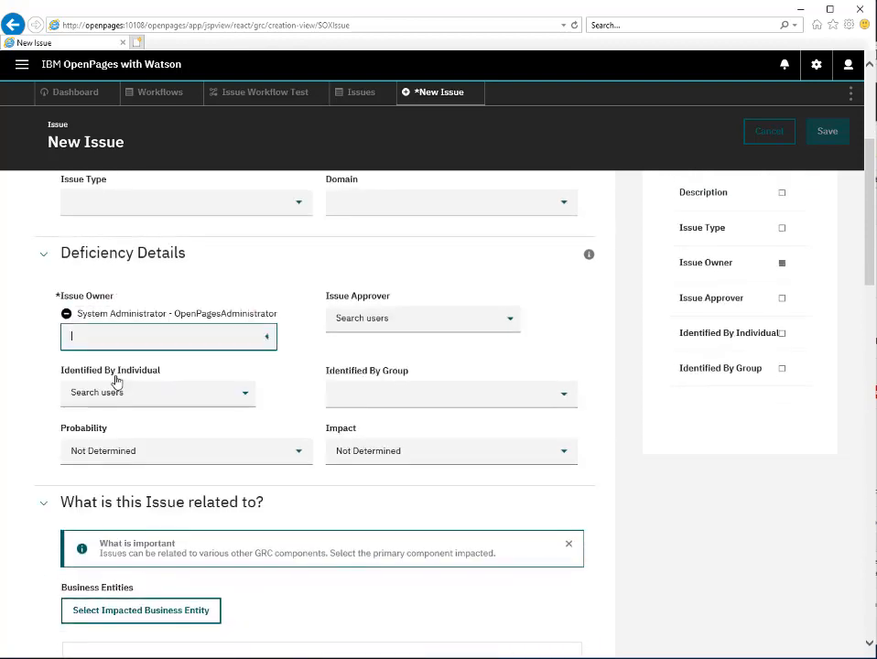
Step: Relate the new issue to the impacted business entity Ent01 and save the issue
scroll(290, 402, down, 3)
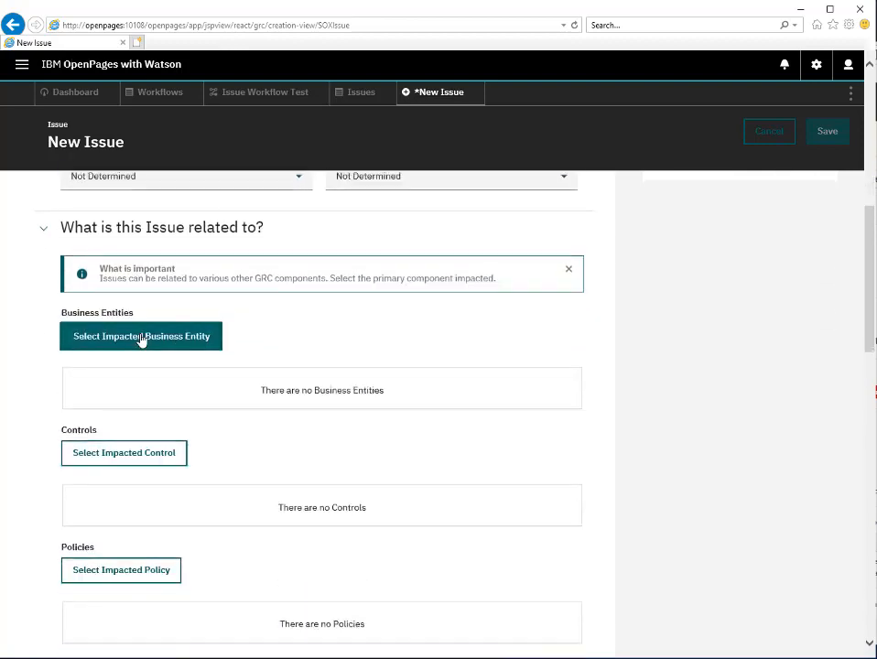
click(142, 339)
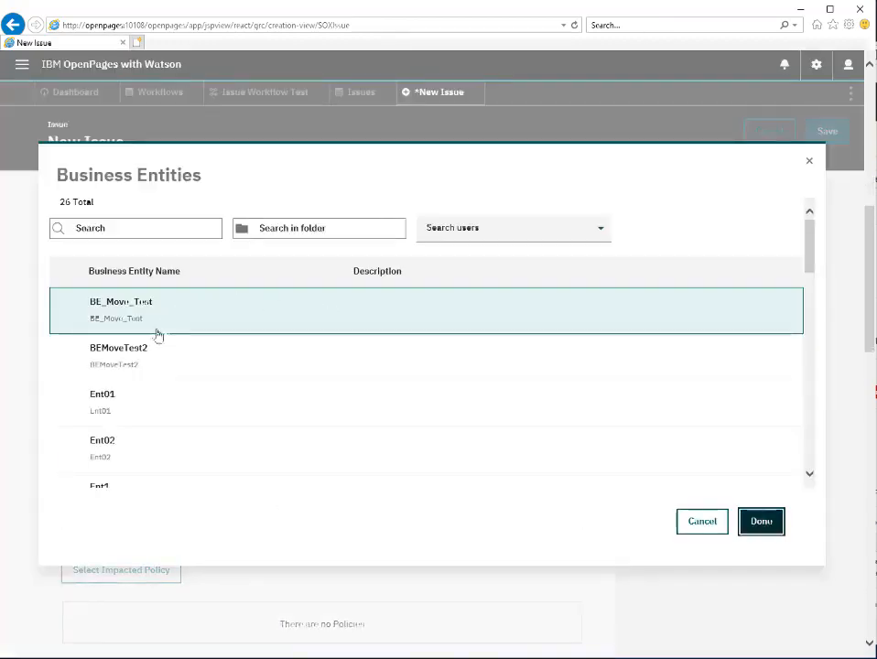
click(105, 406)
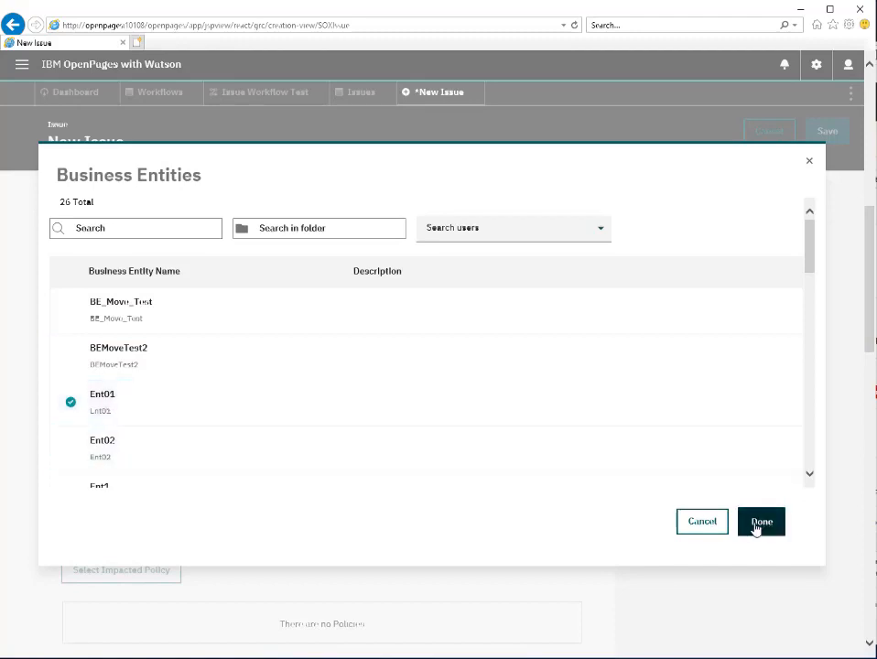
click(759, 527)
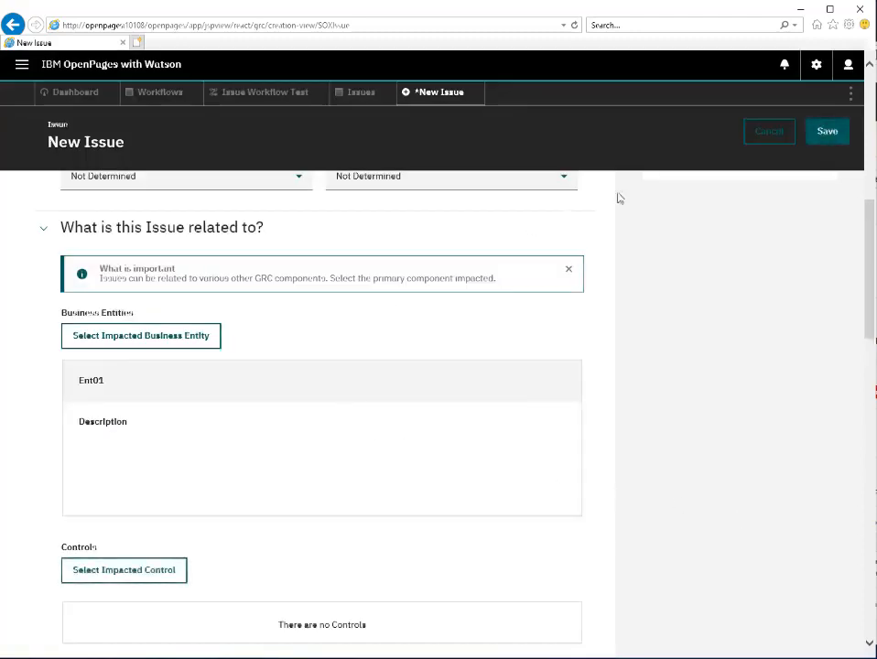
click(824, 138)
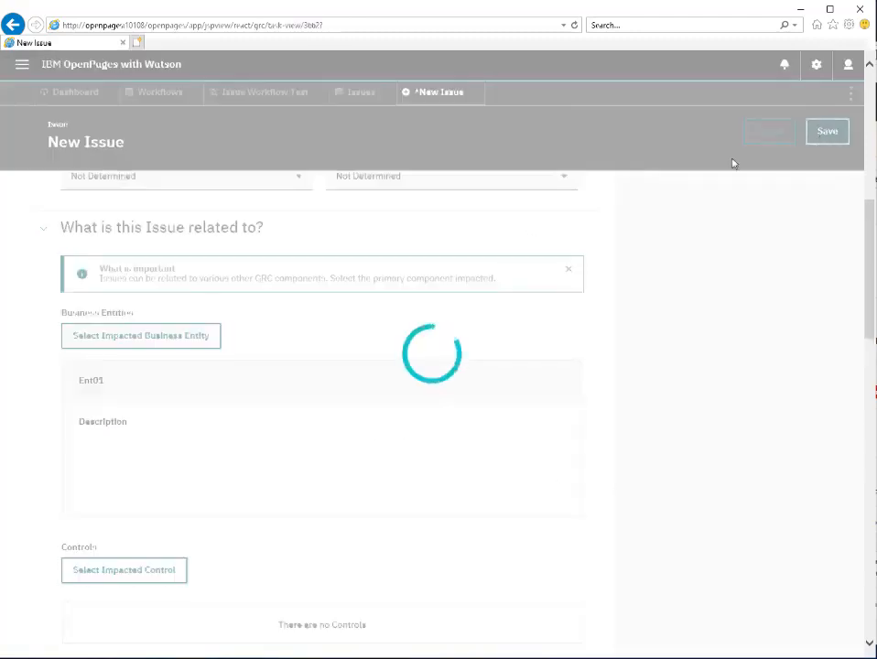
Step: Start Issue Workflow Test on Issue01 and continue while keeping the issue open
scroll(533, 179, up, 5)
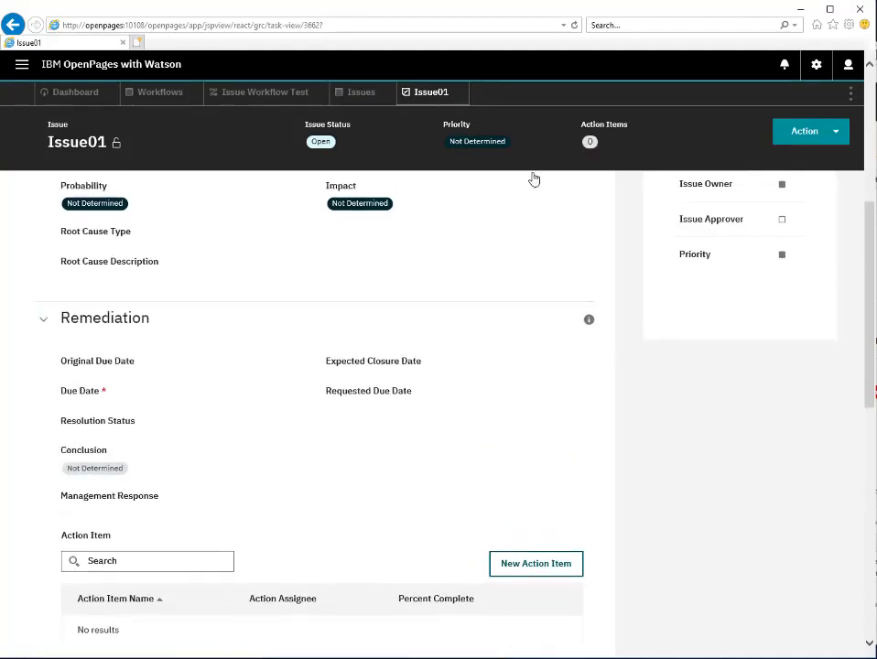
scroll(538, 172, up, 2)
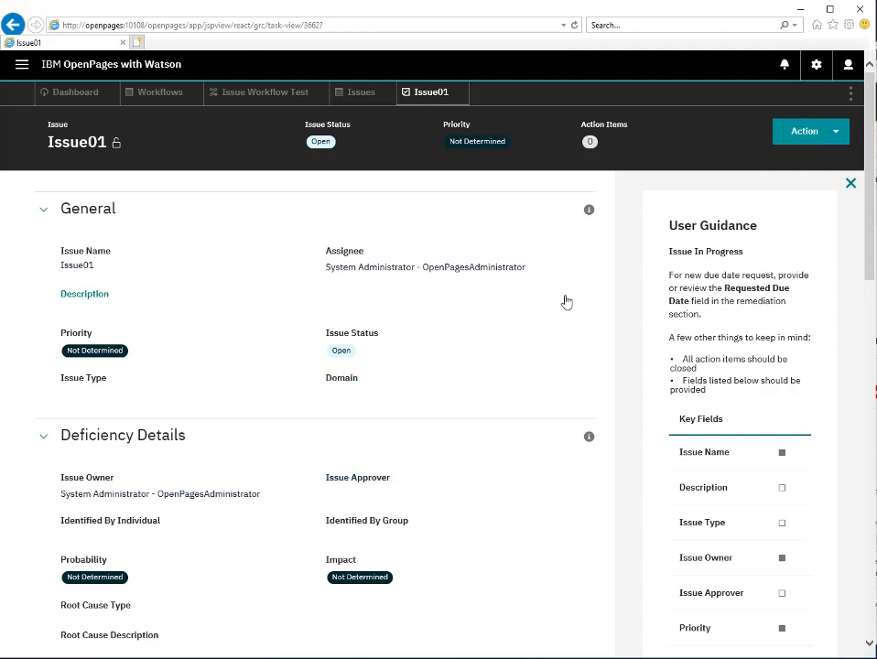
click(839, 136)
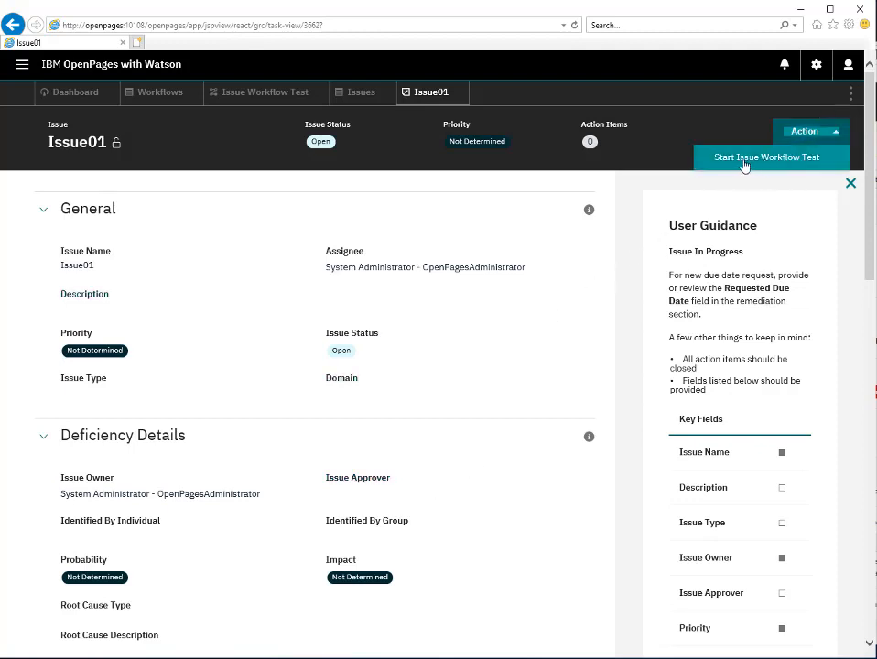
click(796, 163)
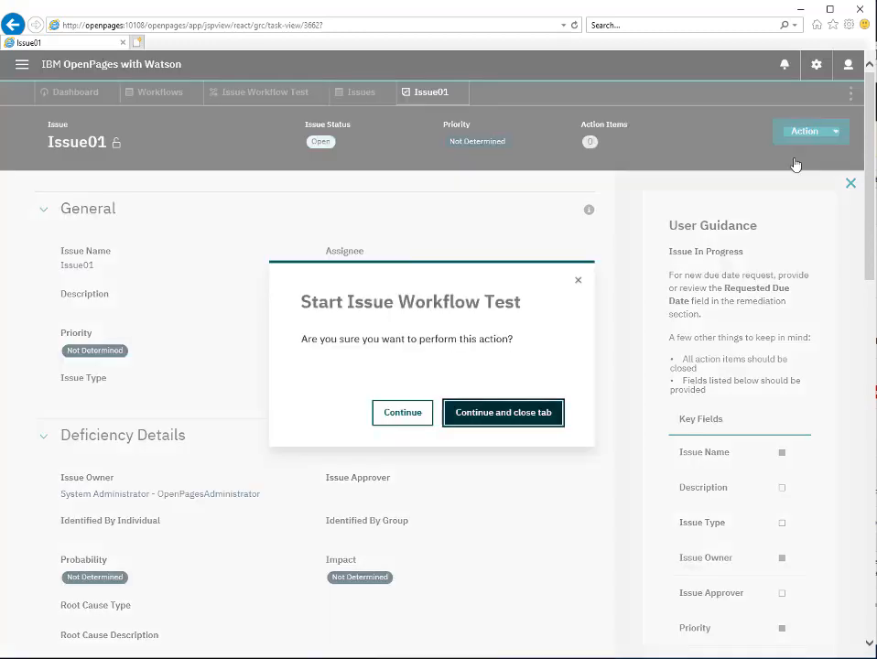
click(403, 415)
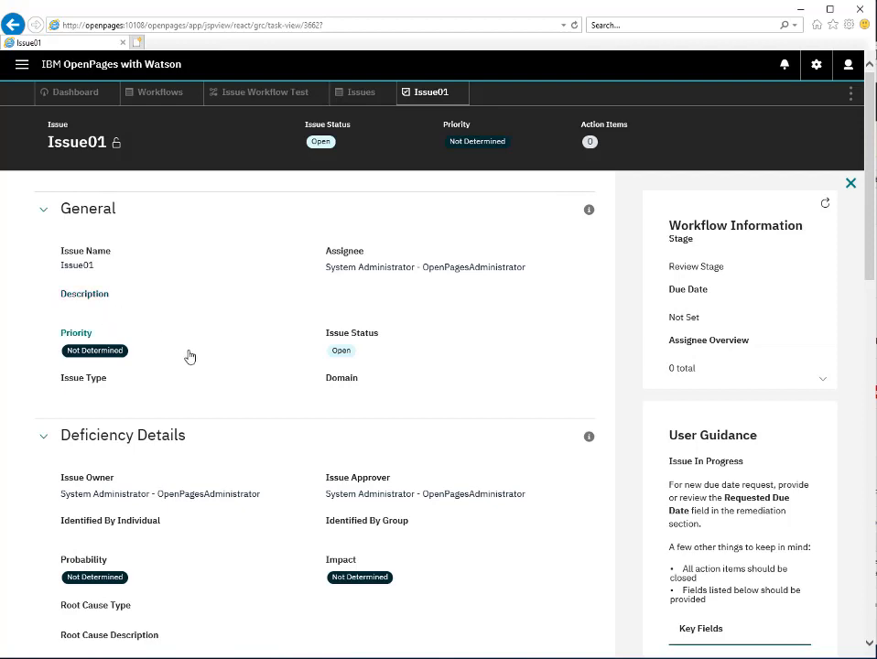
Step: Give Issue01 a due date in August 2019 and the description "This is a test", and save the issue
scroll(192, 366, down, 5)
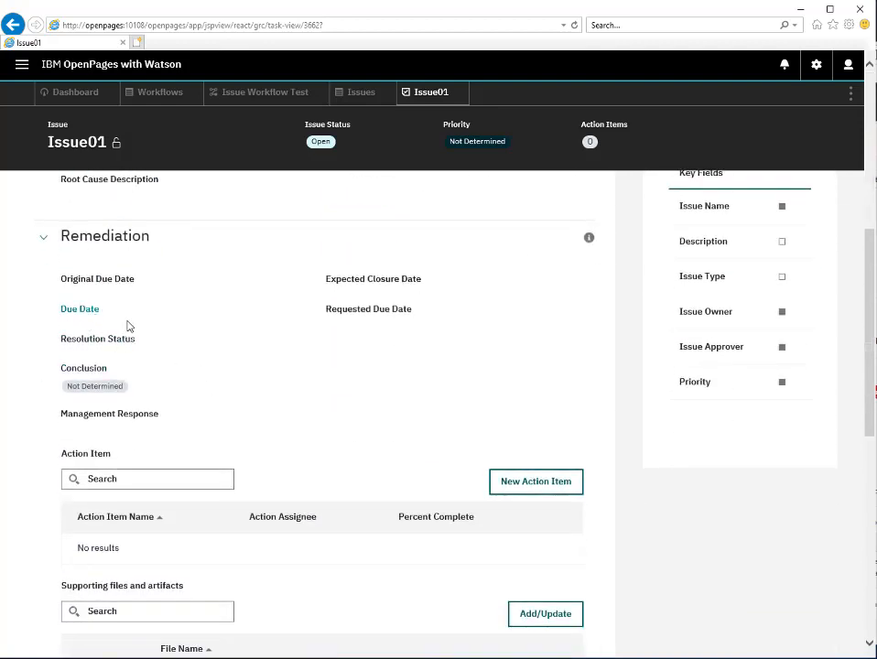
click(104, 315)
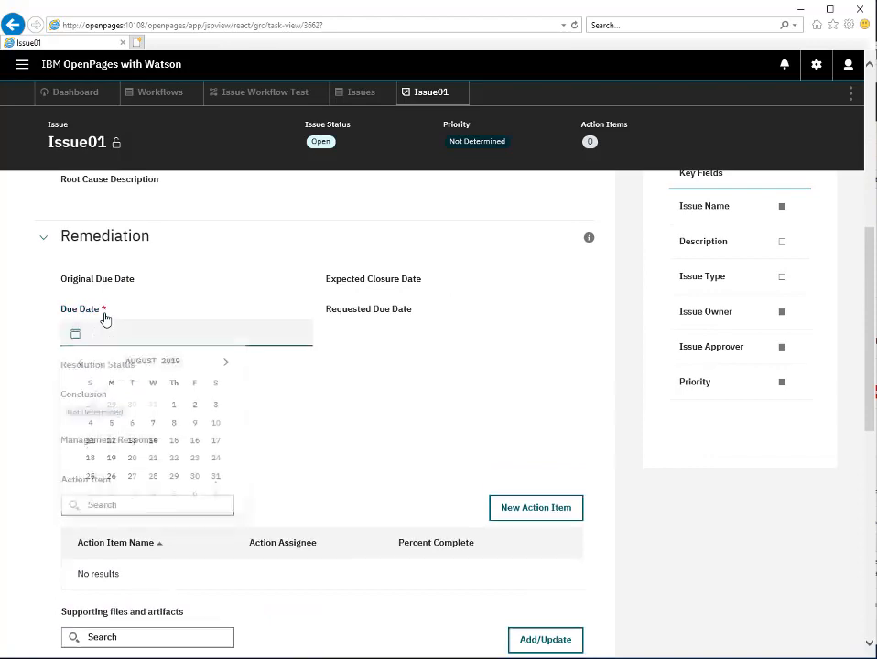
click(194, 428)
scroll(323, 385, up, 5)
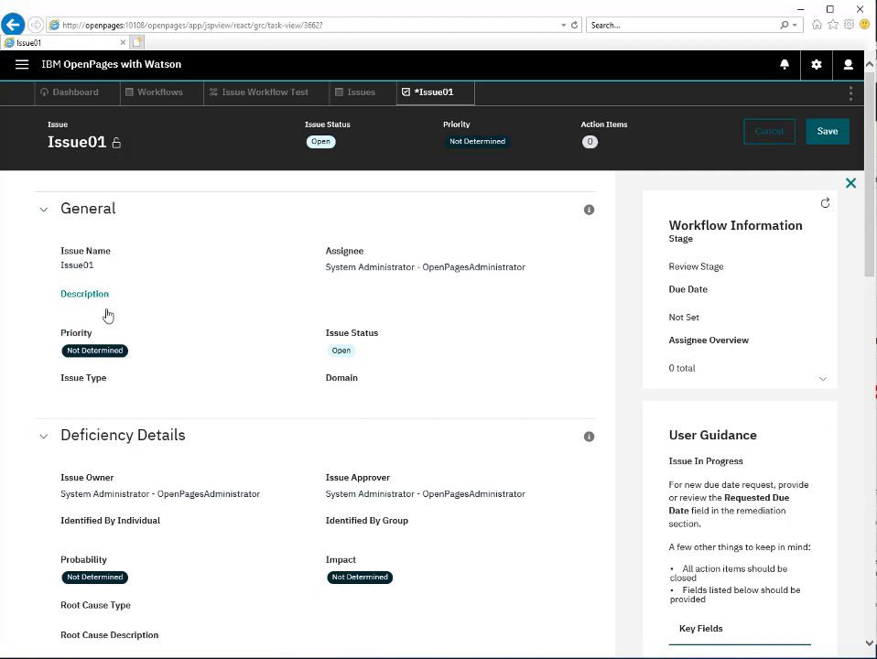
click(109, 312)
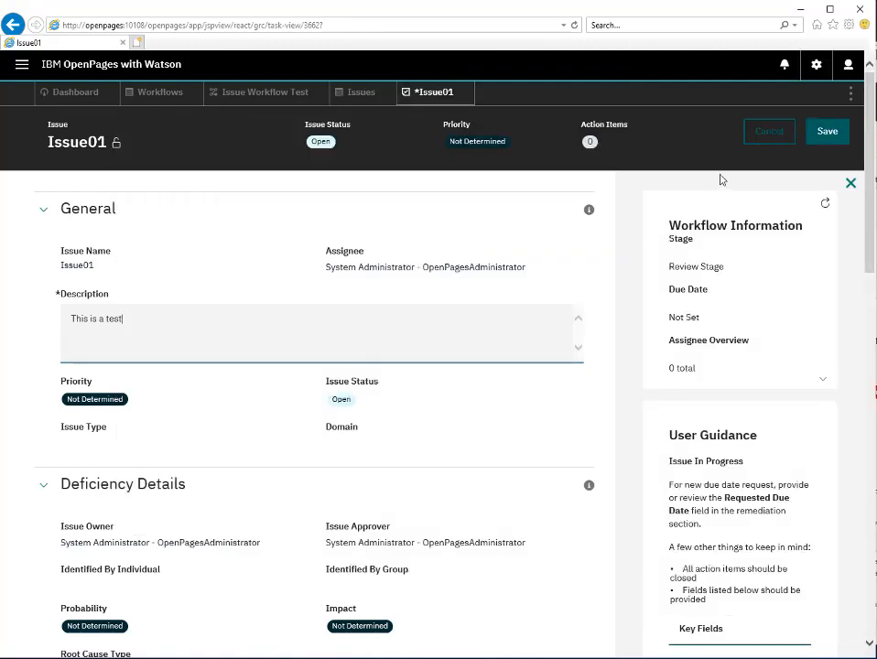
click(823, 136)
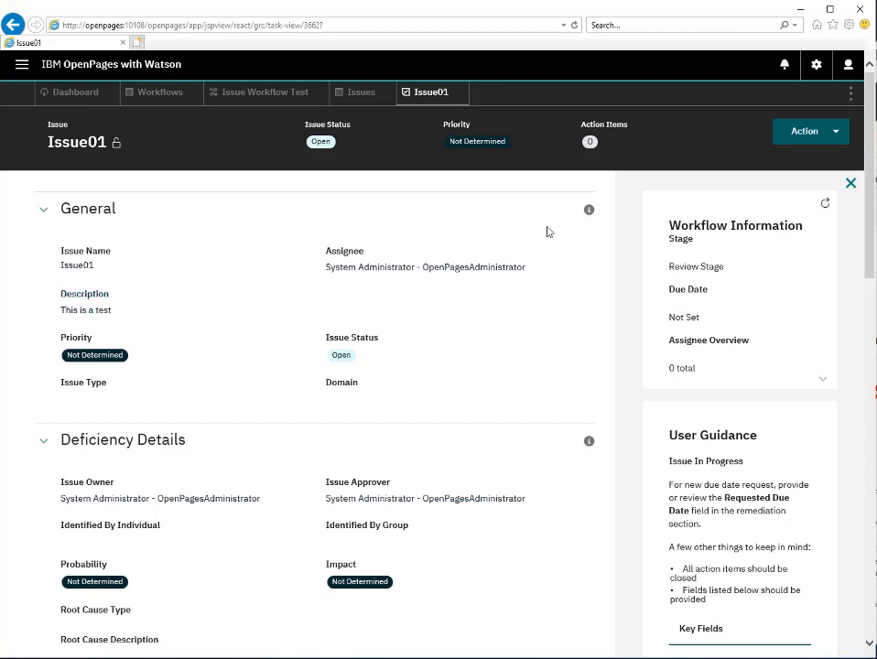
Step: Perform the Complete action on Issue01 and continue while keeping the issue open
click(836, 136)
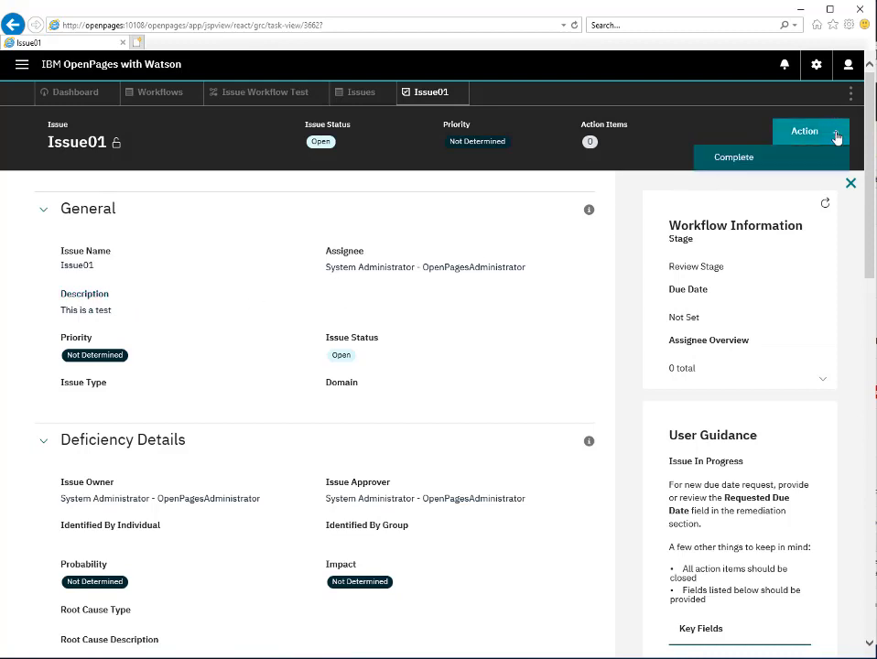
click(766, 159)
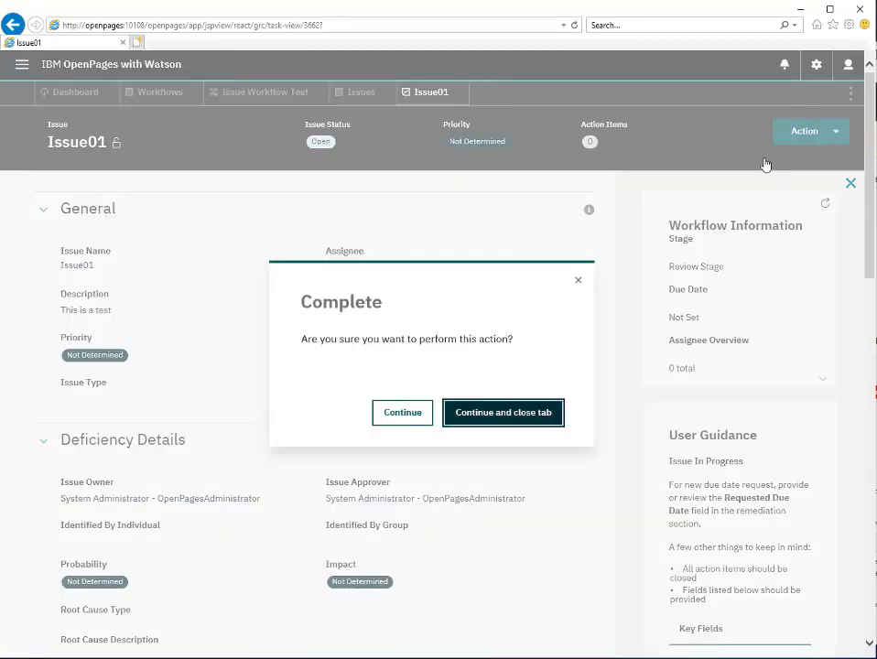
click(403, 413)
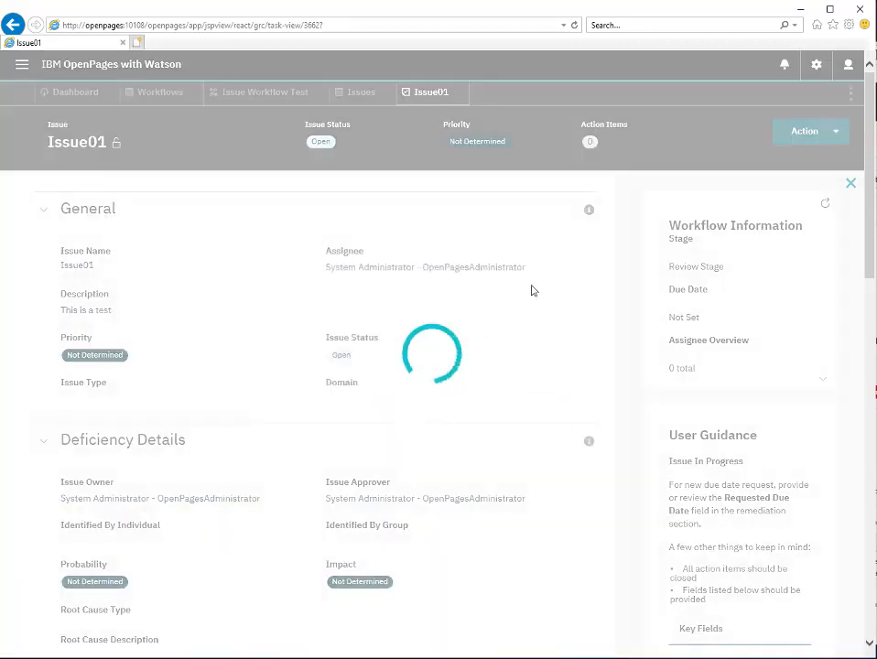